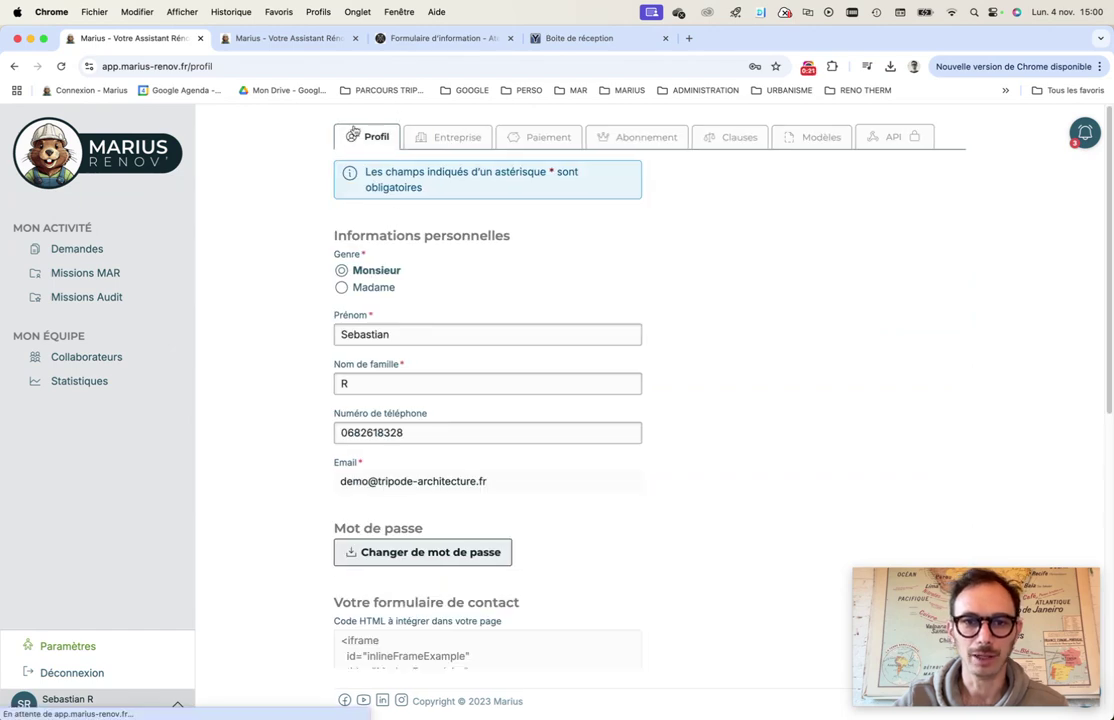
Review the contact form's HTML embed code and the link to send to clients in the profile settings
{"action": "scroll", "coordinate": [423, 428], "scroll_direction": "down", "scroll_amount": 6}
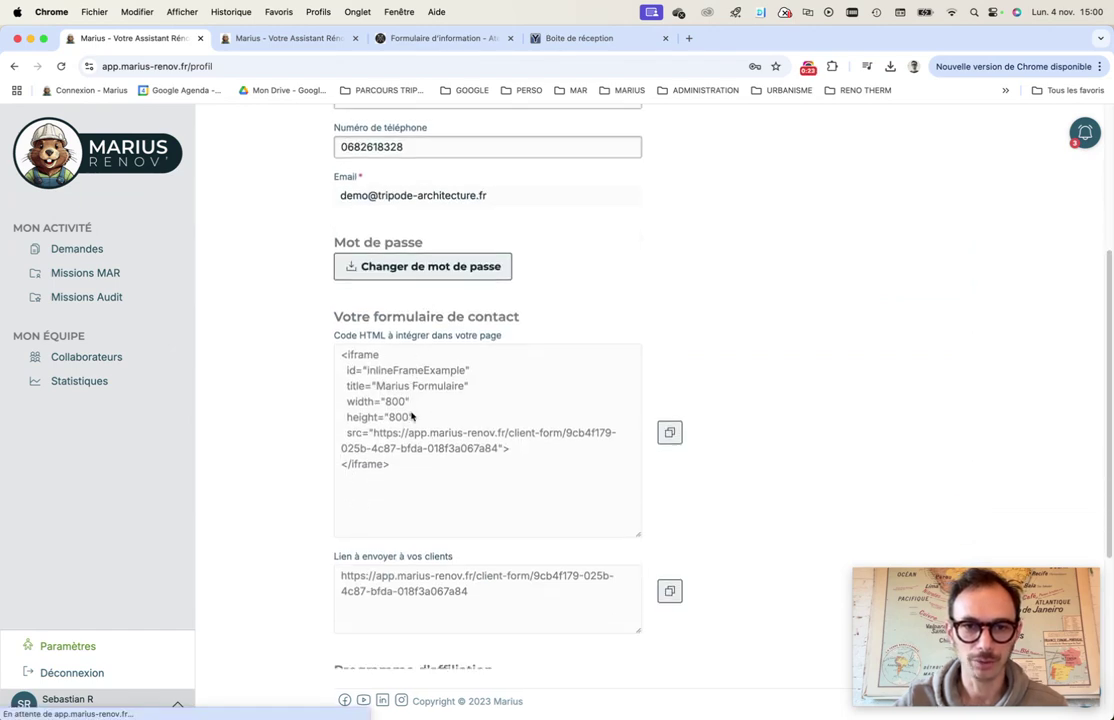
{"action": "left_click_drag", "start_coordinate": [464, 593], "coordinate": [346, 567]}
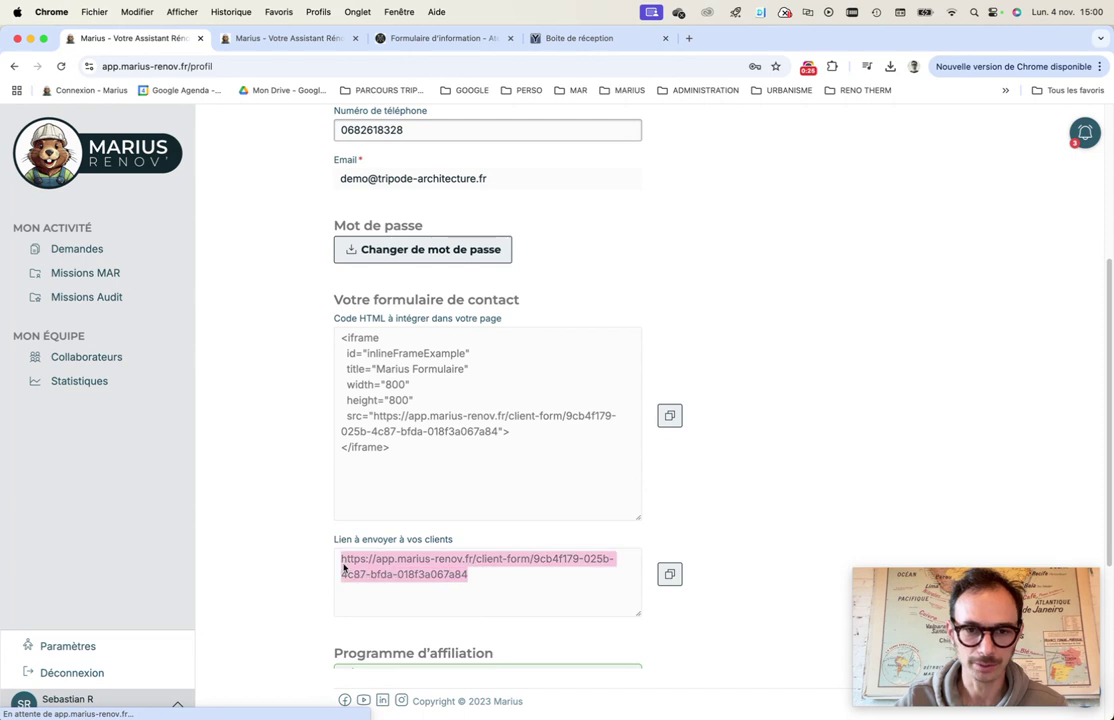
{"action": "left_click", "coordinate": [440, 453]}
{"action": "left_click_drag", "start_coordinate": [398, 449], "coordinate": [316, 345]}
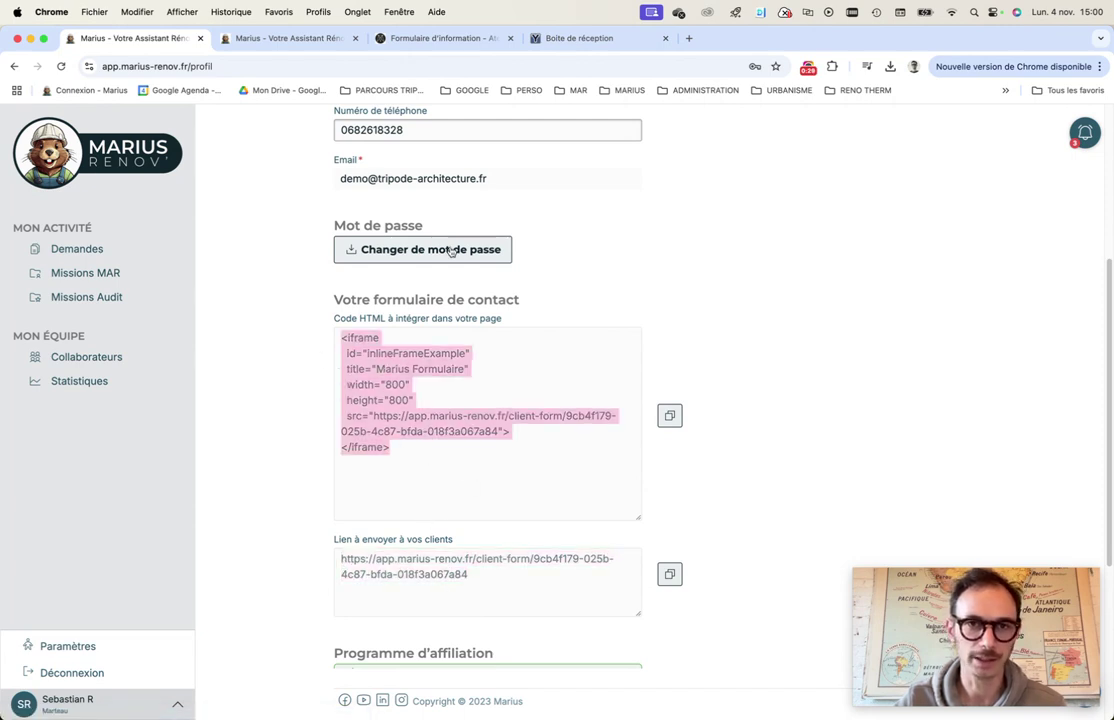
{"action": "left_click", "coordinate": [450, 565]}
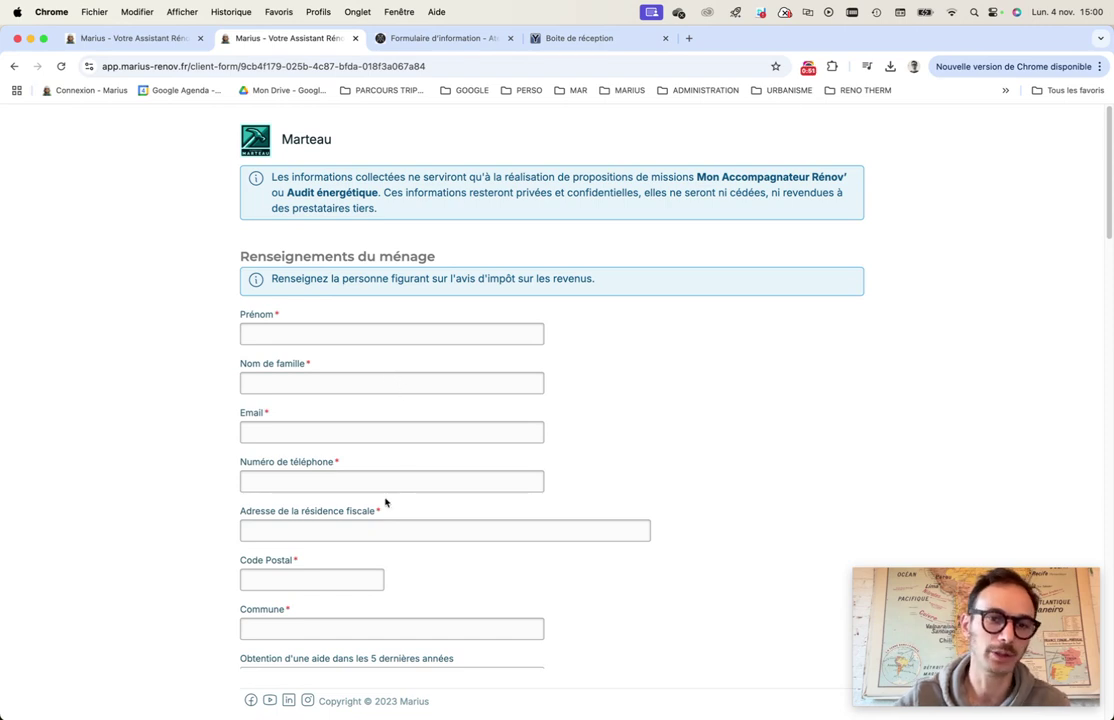
Examine the client form's household fields, including the options for aid obtained in the last five years
{"action": "scroll", "coordinate": [355, 560], "scroll_direction": "down", "scroll_amount": 5}
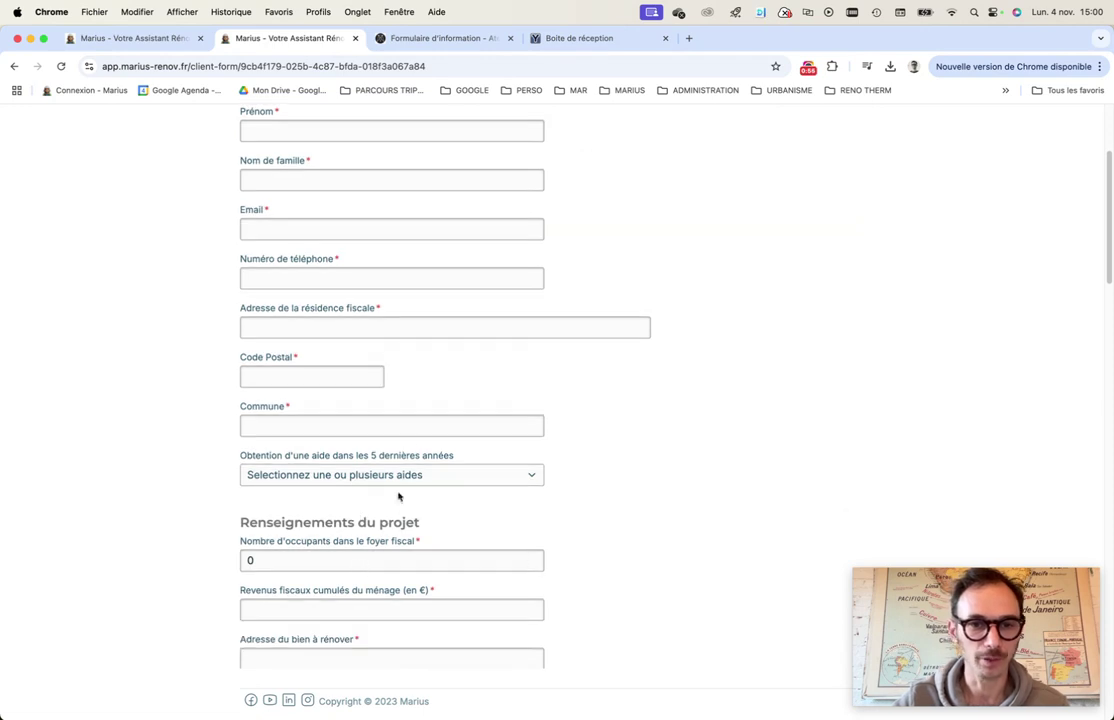
{"action": "left_click", "coordinate": [440, 477]}
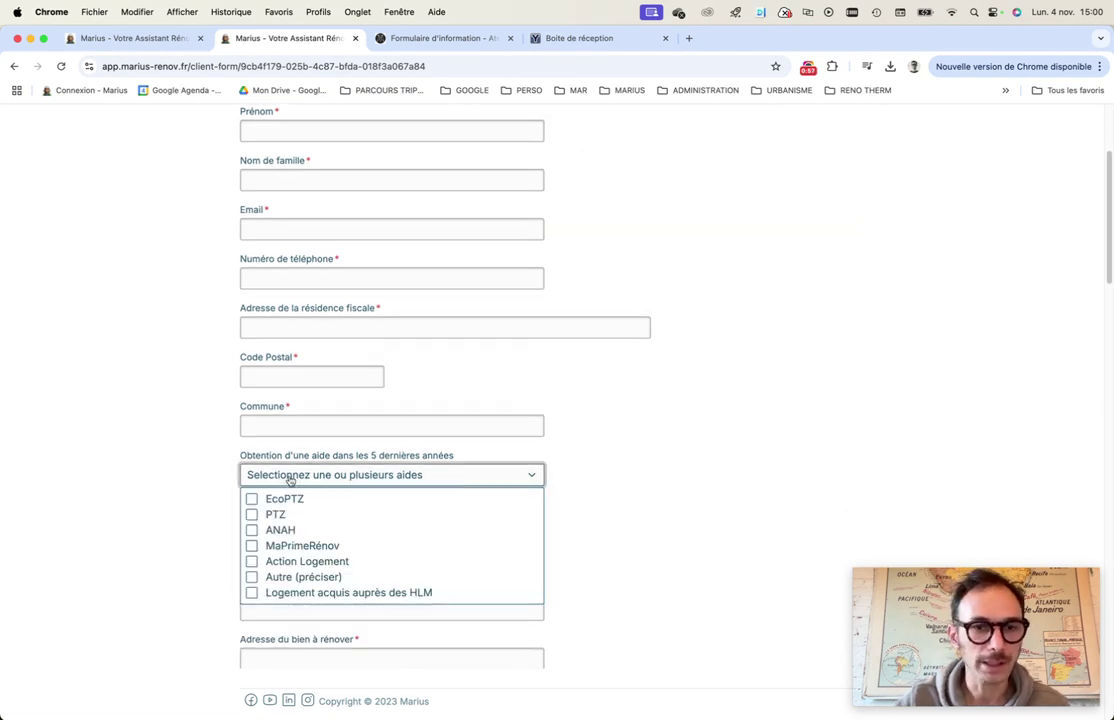
{"action": "left_click", "coordinate": [205, 481]}
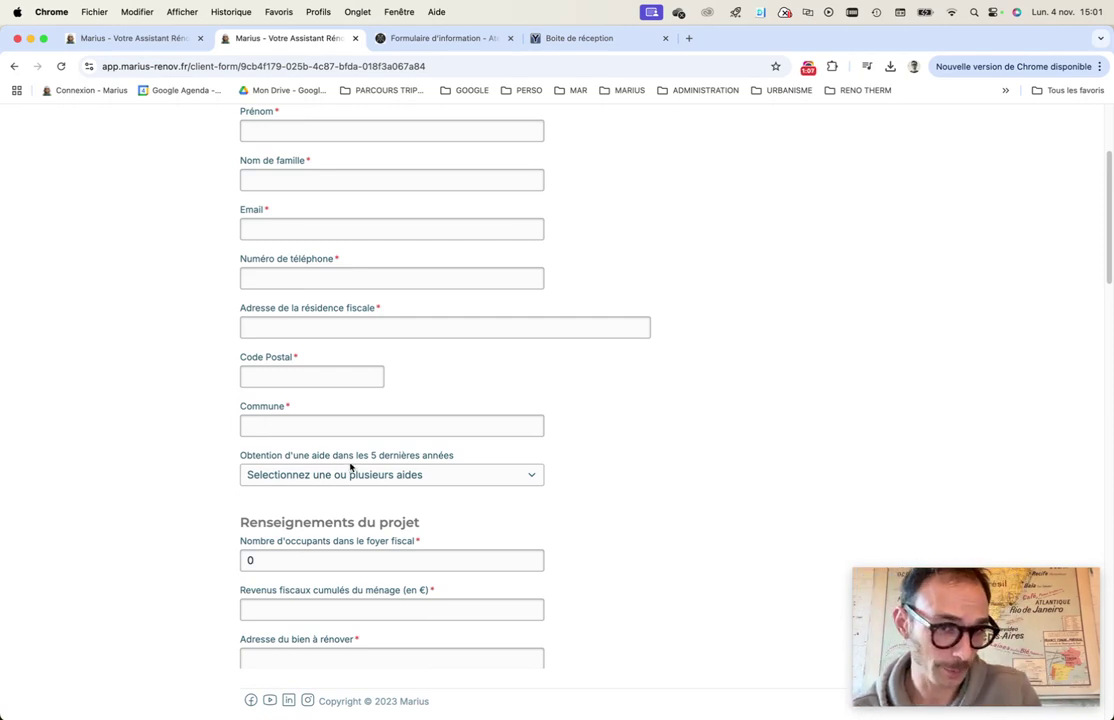
{"action": "scroll", "coordinate": [362, 490], "scroll_direction": "down", "scroll_amount": 5}
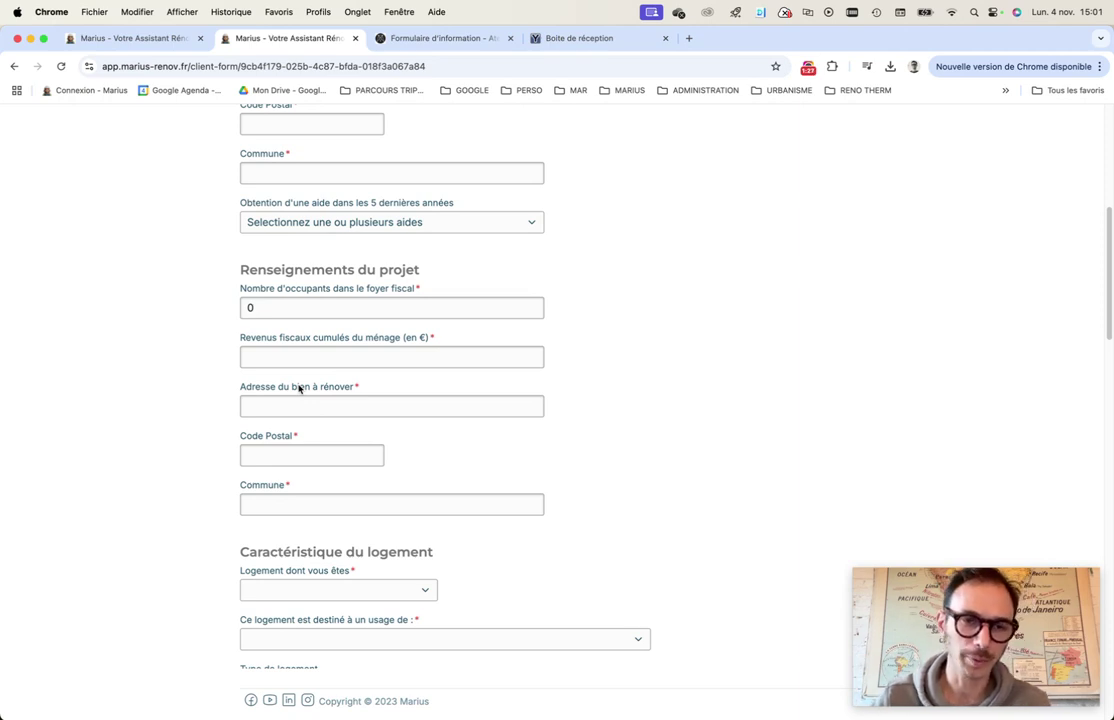
Examine the housing characteristics section, including the choices for ownership status, intended use and current energy class
{"action": "scroll", "coordinate": [295, 493], "scroll_direction": "down", "scroll_amount": 5}
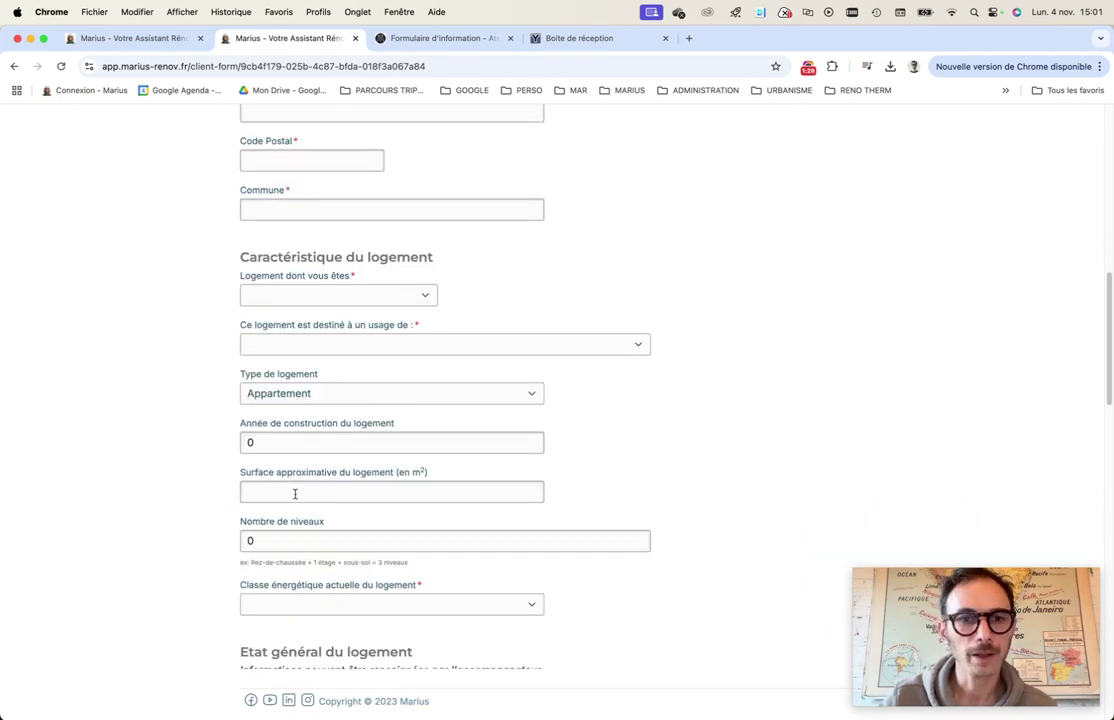
{"action": "left_click", "coordinate": [306, 277]}
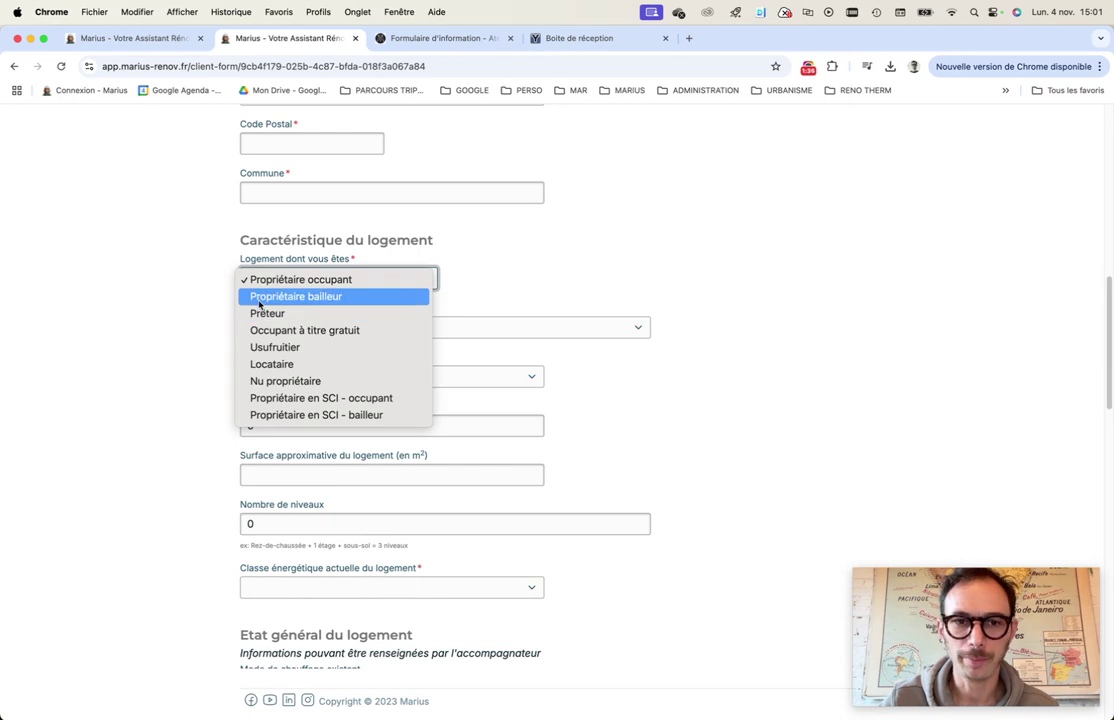
{"action": "left_click", "coordinate": [182, 295]}
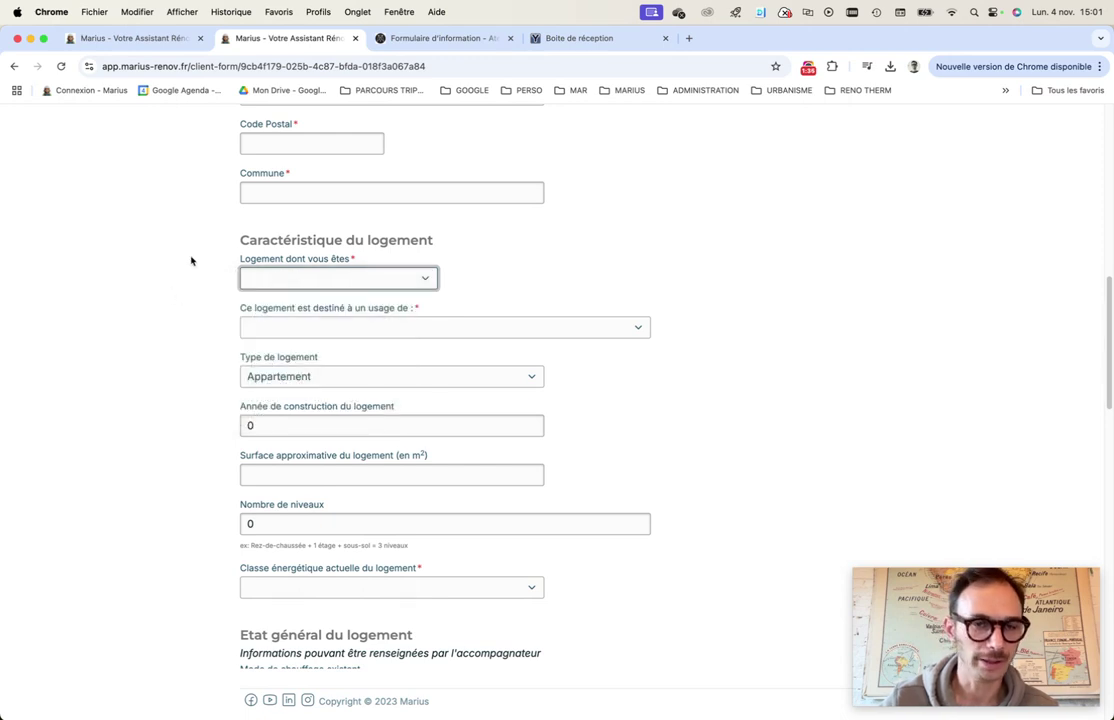
{"action": "left_click", "coordinate": [289, 326]}
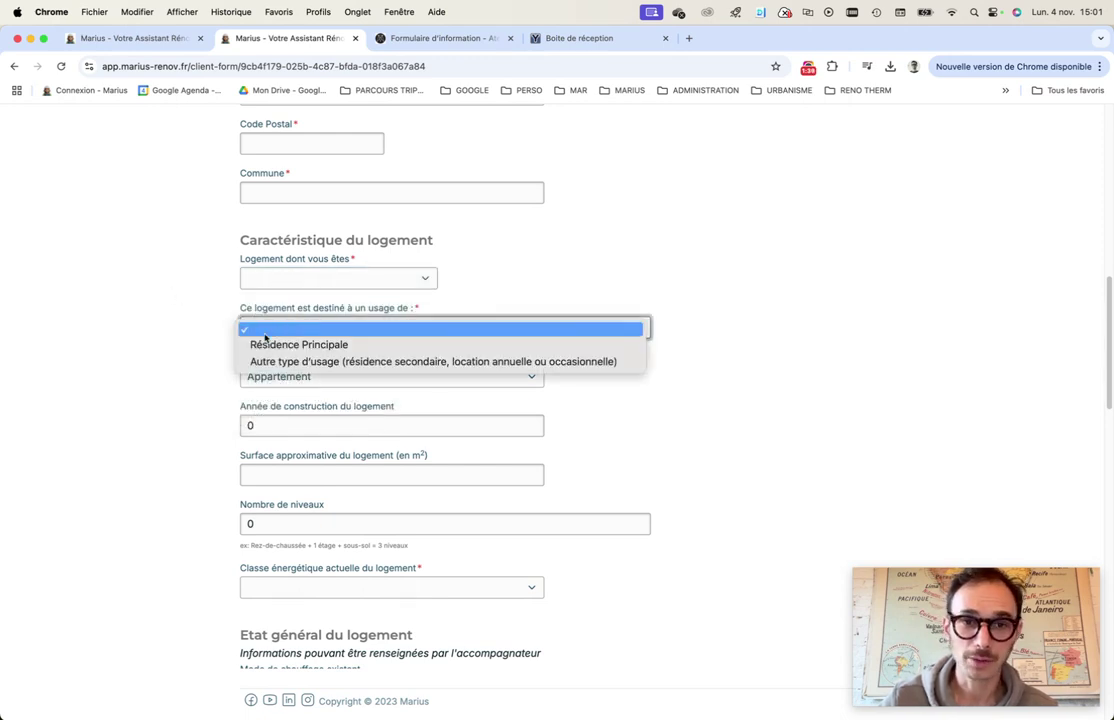
{"action": "left_click", "coordinate": [206, 350]}
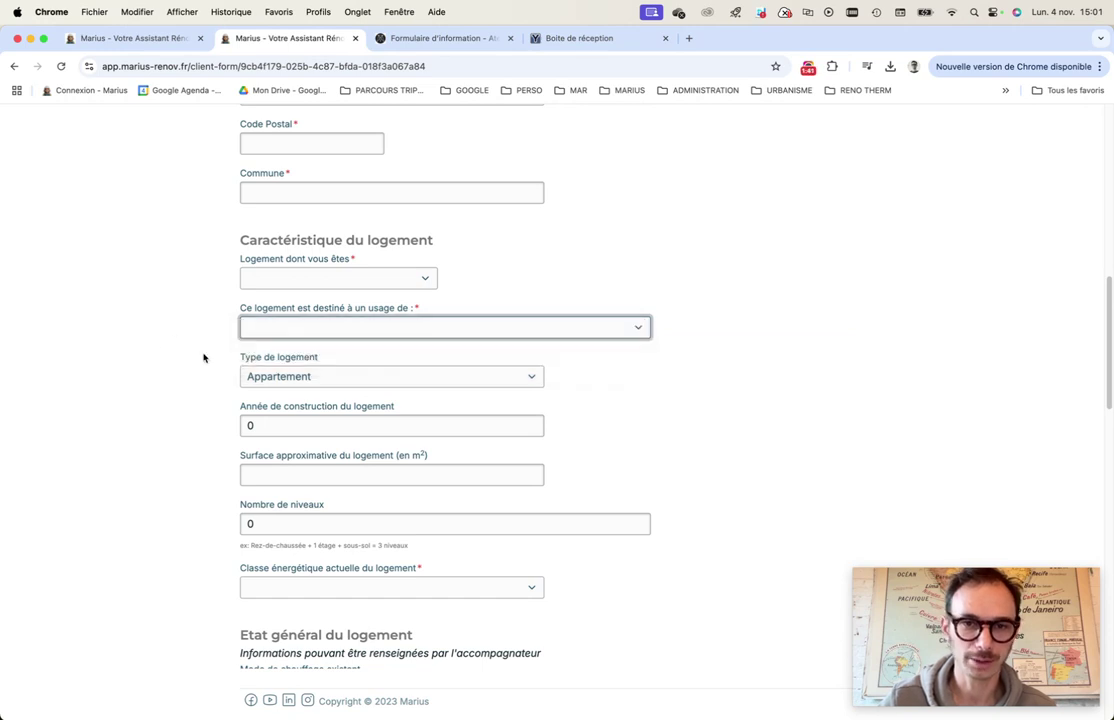
{"action": "scroll", "coordinate": [160, 325], "scroll_direction": "down", "scroll_amount": 1}
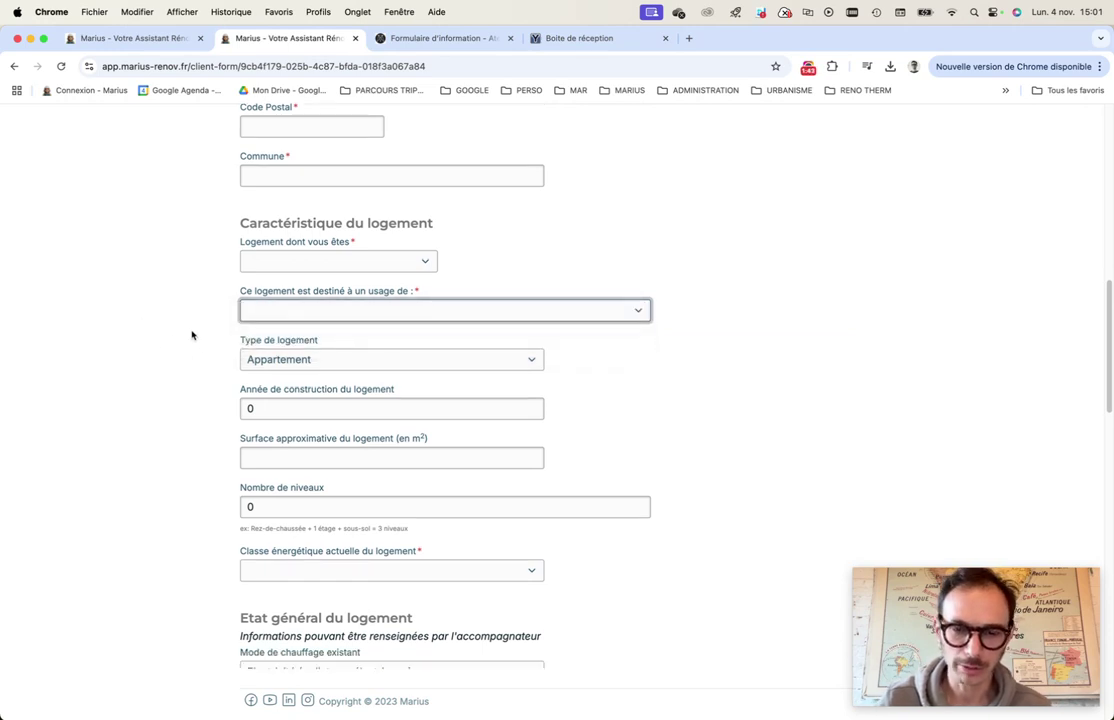
{"action": "scroll", "coordinate": [195, 336], "scroll_direction": "down", "scroll_amount": 1}
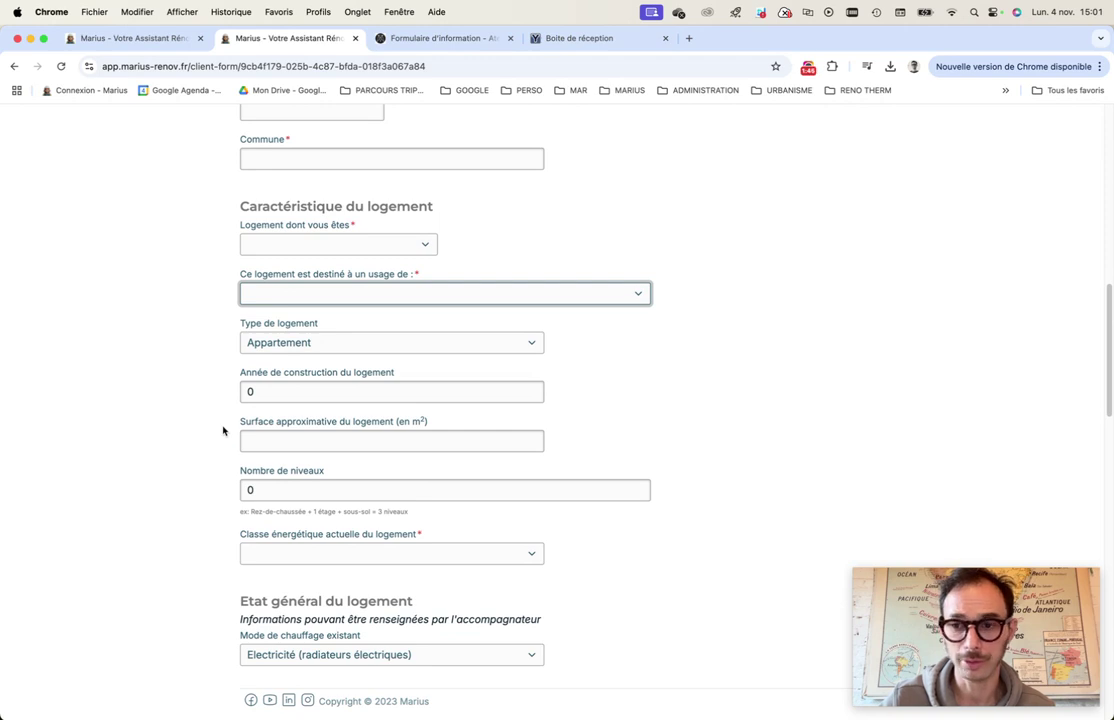
{"action": "left_click", "coordinate": [257, 552]}
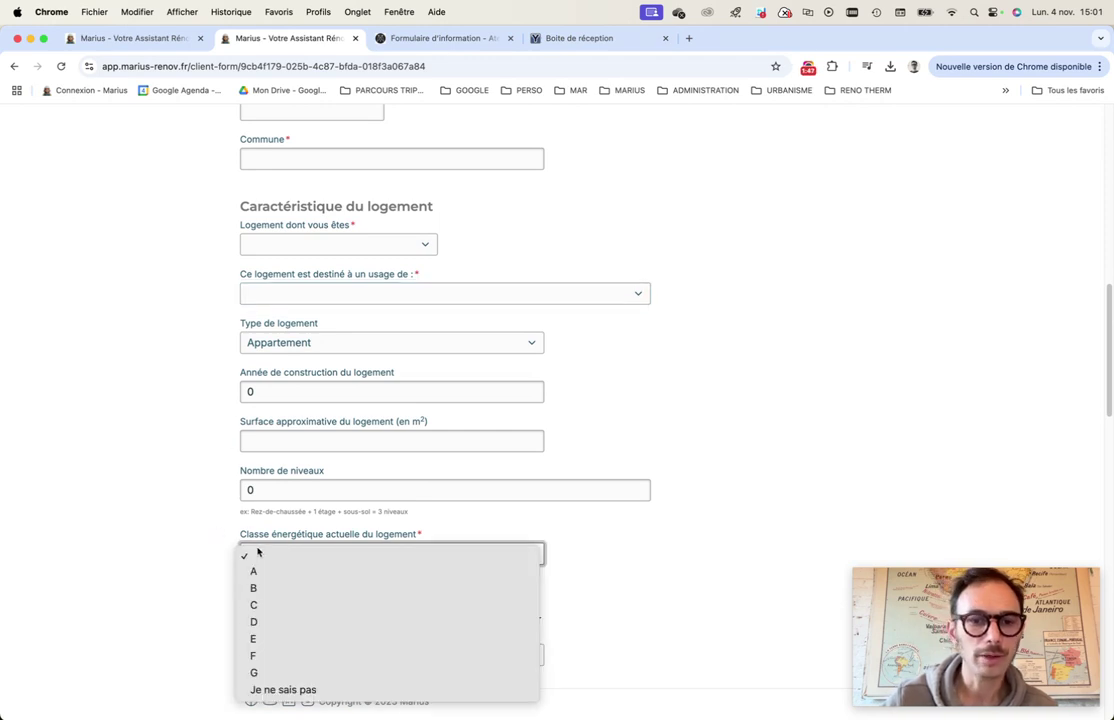
{"action": "left_click", "coordinate": [185, 515]}
Look through the general housing condition fields, from existing heating mode to the desired works
{"action": "scroll", "coordinate": [205, 517], "scroll_direction": "down", "scroll_amount": 3}
{"action": "scroll", "coordinate": [207, 518], "scroll_direction": "down", "scroll_amount": 15}
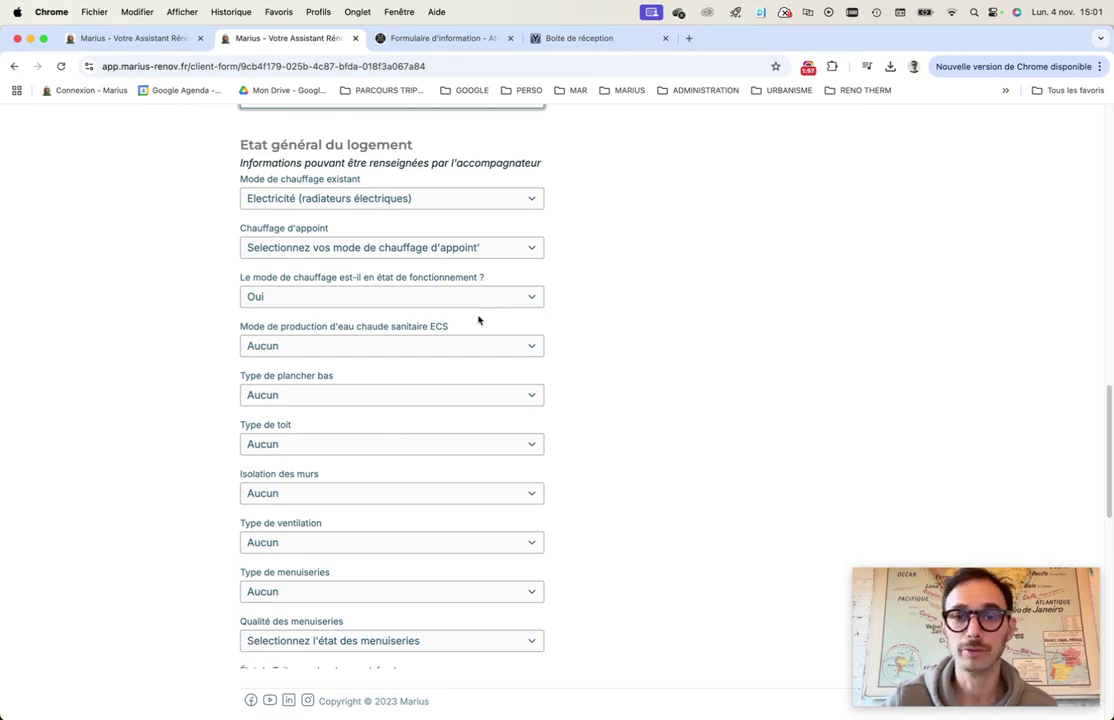
{"action": "scroll", "coordinate": [475, 460], "scroll_direction": "down", "scroll_amount": 5}
{"action": "scroll", "coordinate": [277, 385], "scroll_direction": "down", "scroll_amount": 5}
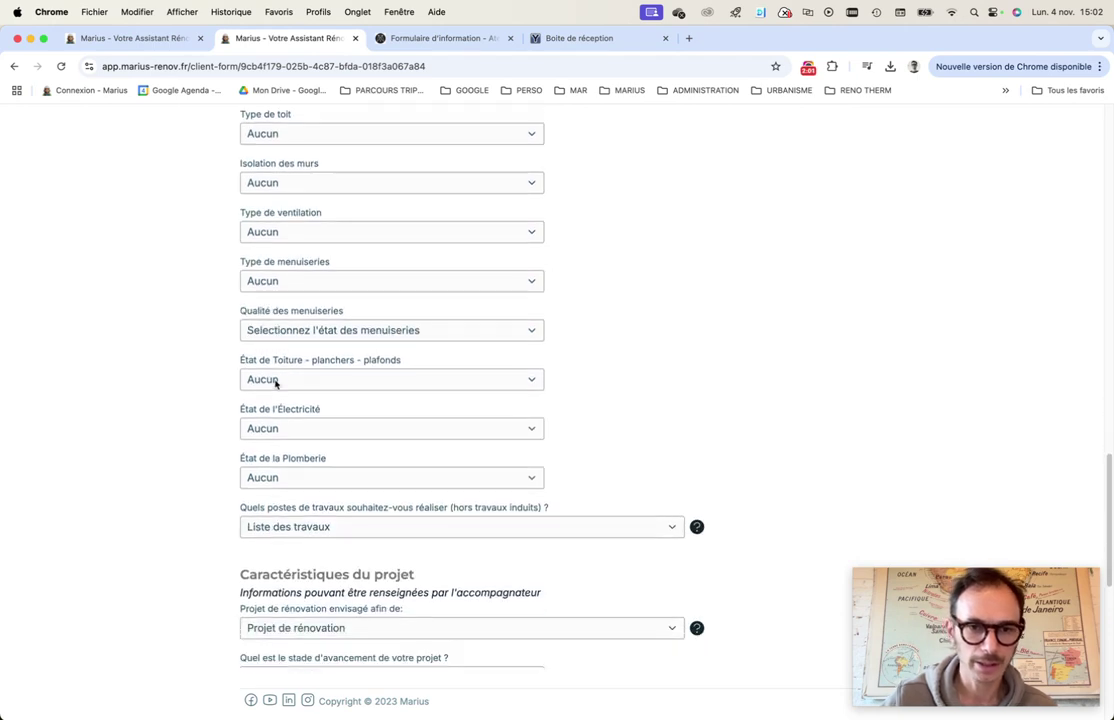
{"action": "scroll", "coordinate": [285, 375], "scroll_direction": "down", "scroll_amount": 2}
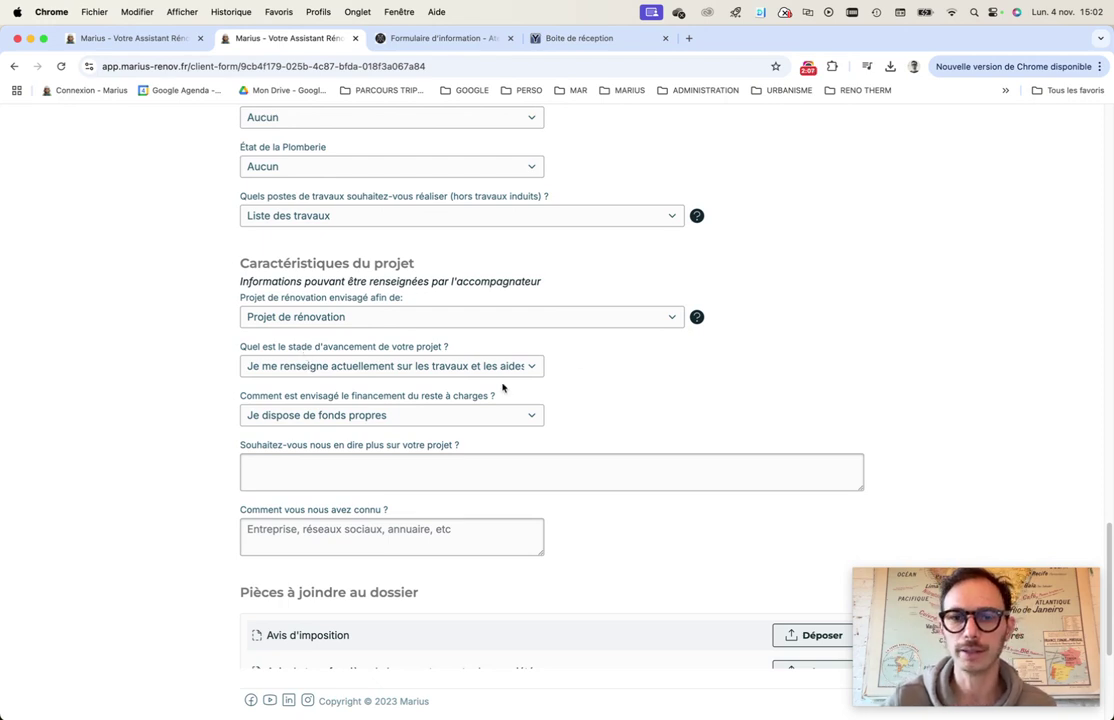
Examine the project characteristics choices for renovation purpose, project progress and financing of the remaining cost
{"action": "left_click", "coordinate": [655, 322]}
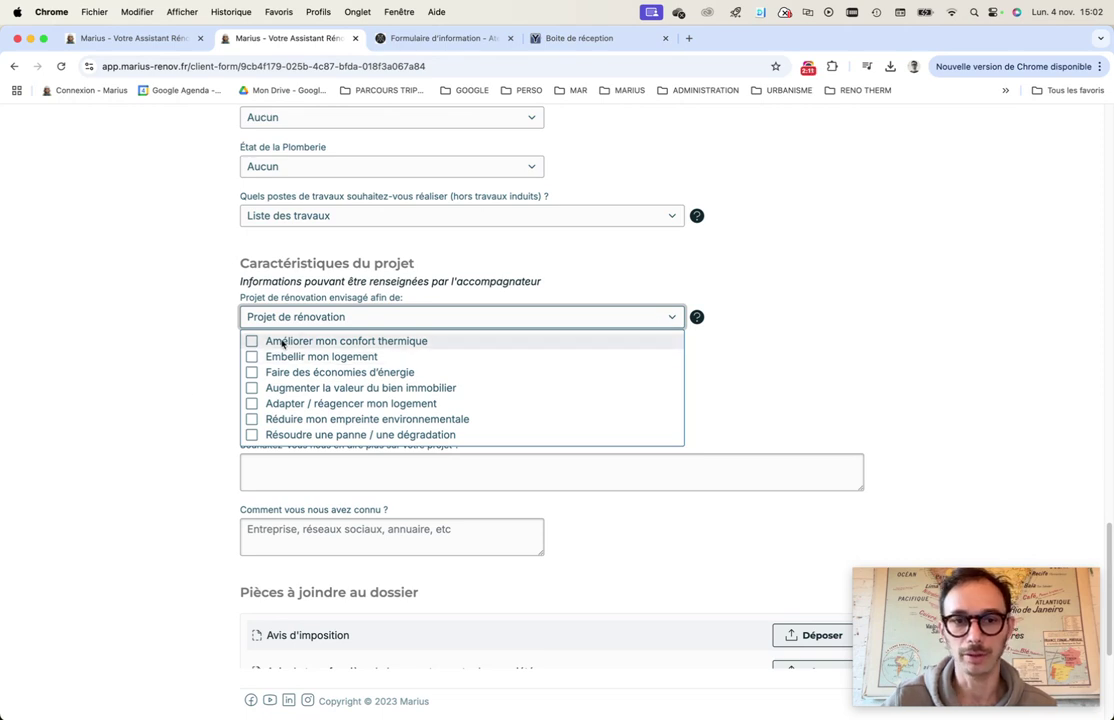
{"action": "left_click", "coordinate": [667, 318]}
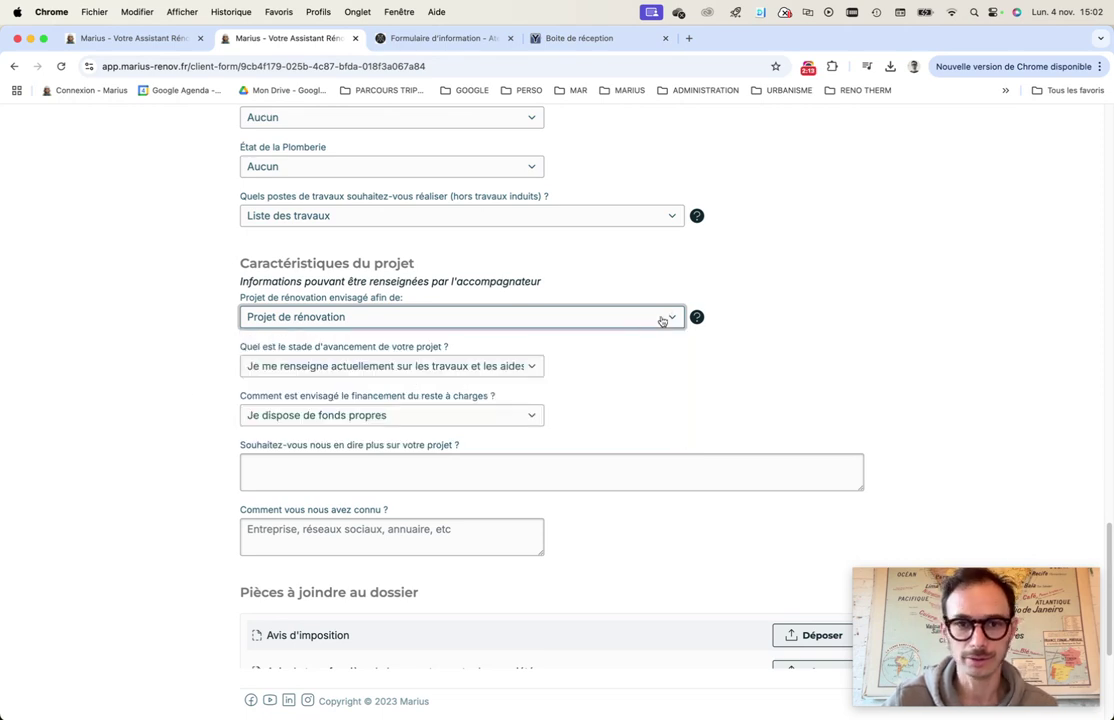
{"action": "left_click", "coordinate": [535, 368]}
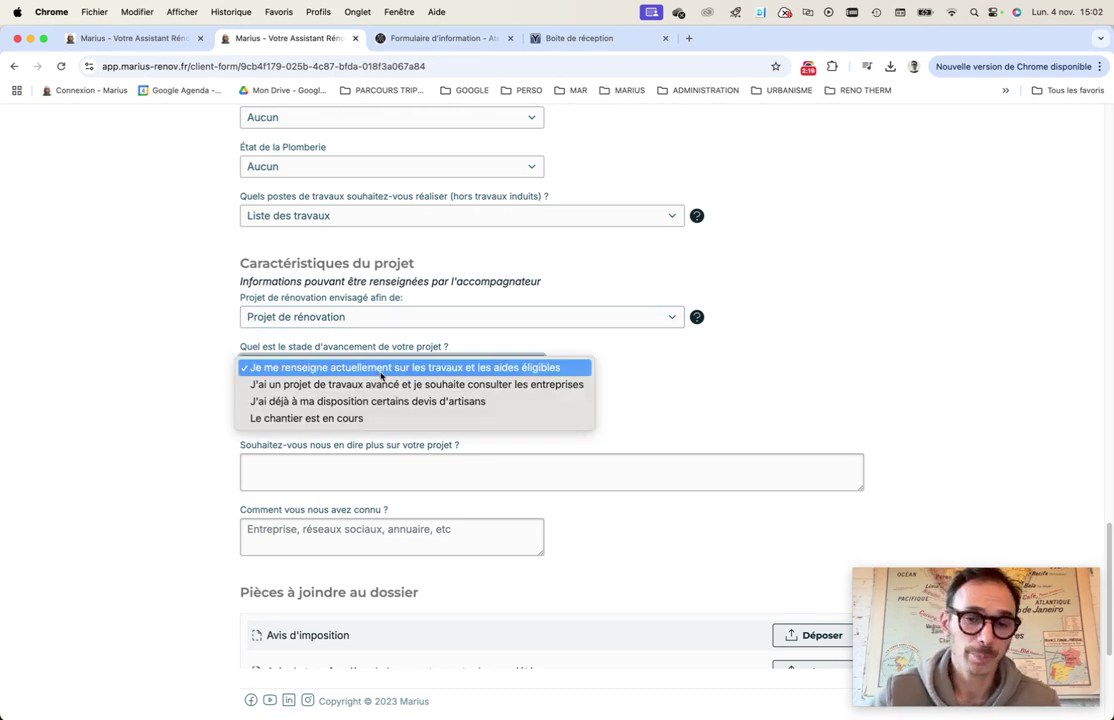
{"action": "left_click", "coordinate": [690, 384]}
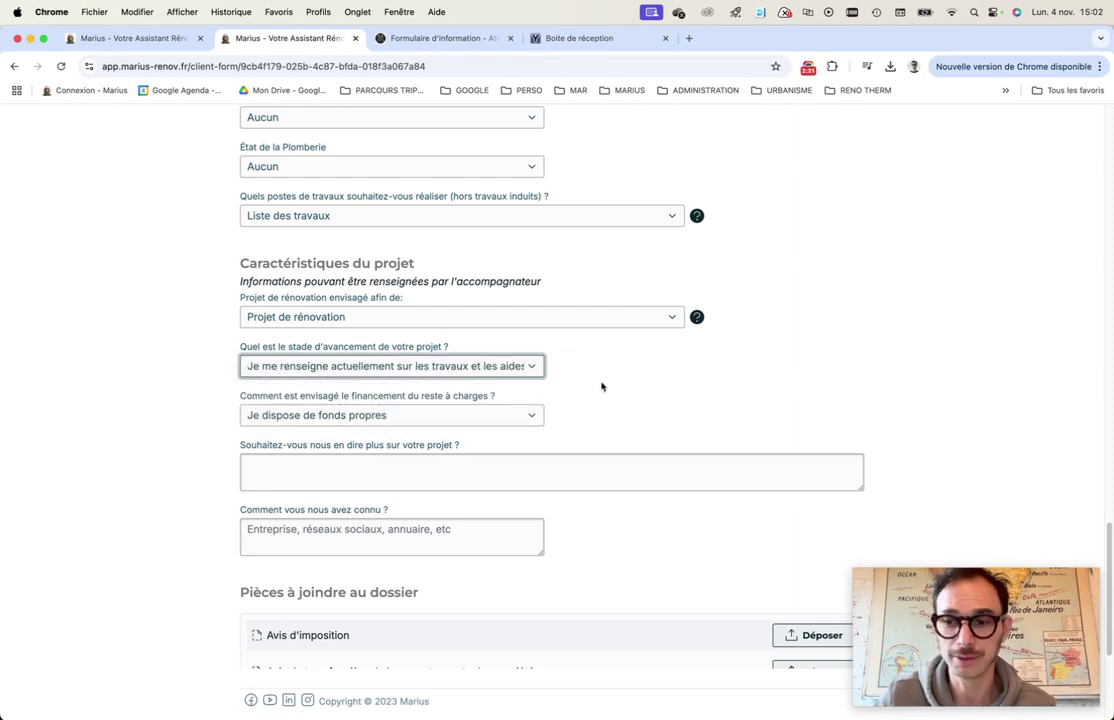
{"action": "left_click", "coordinate": [184, 390]}
{"action": "scroll", "coordinate": [184, 389], "scroll_direction": "down", "scroll_amount": 1}
{"action": "scroll", "coordinate": [184, 390], "scroll_direction": "down", "scroll_amount": 3}
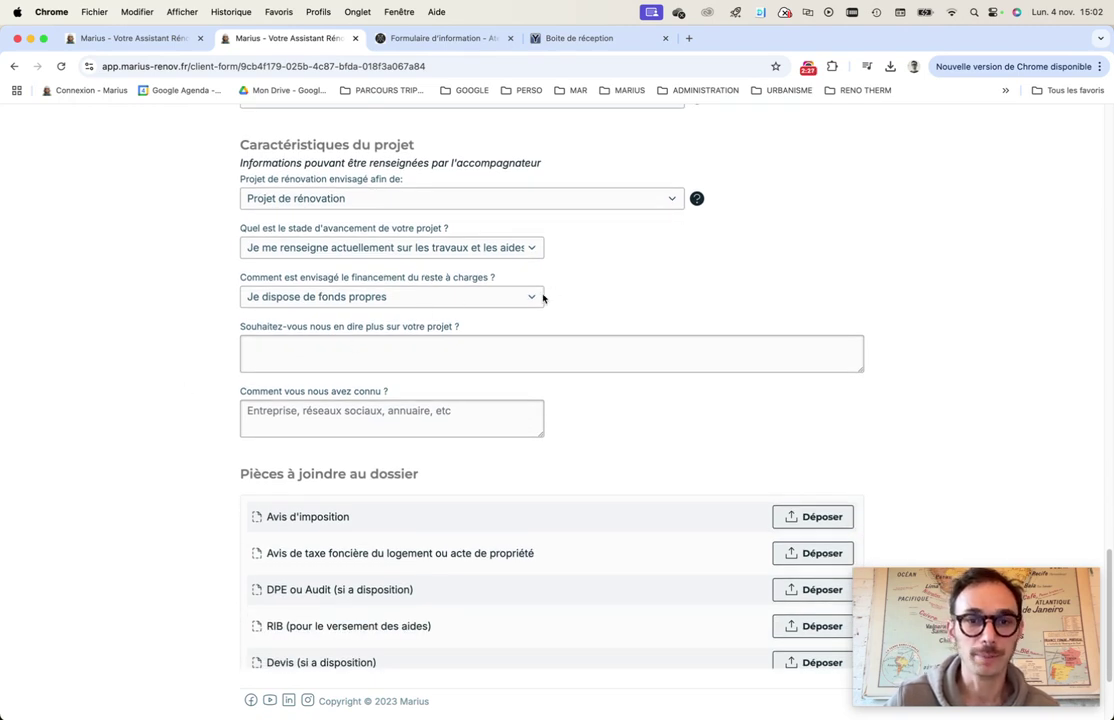
{"action": "left_click", "coordinate": [534, 298]}
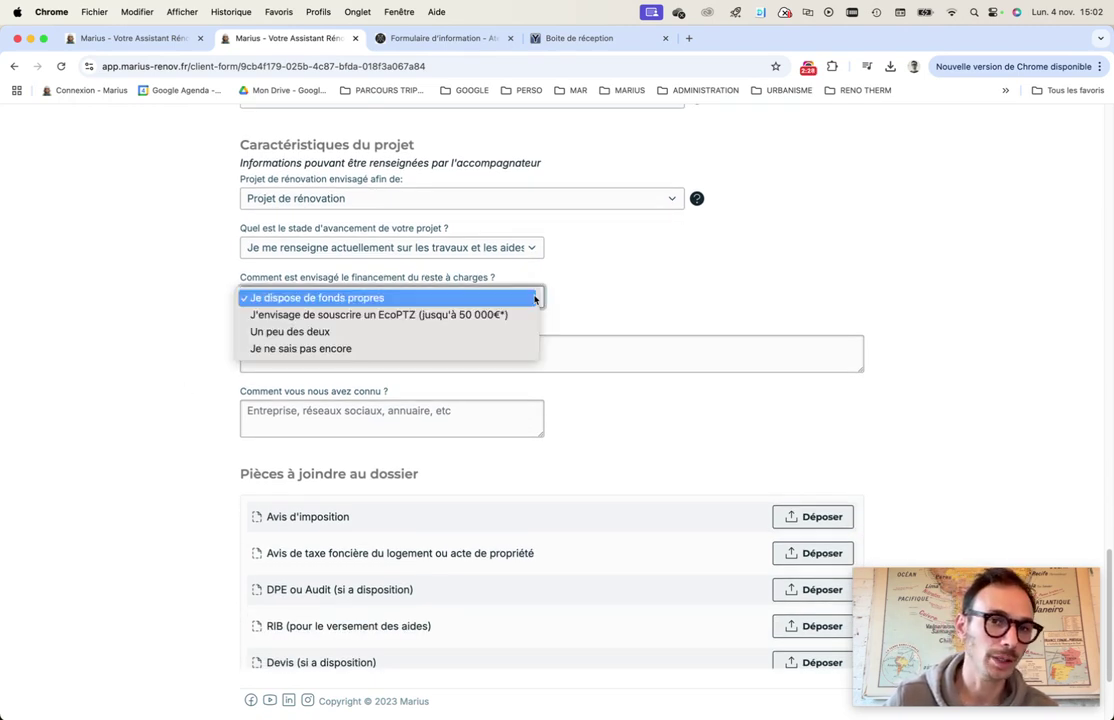
{"action": "left_click", "coordinate": [535, 297]}
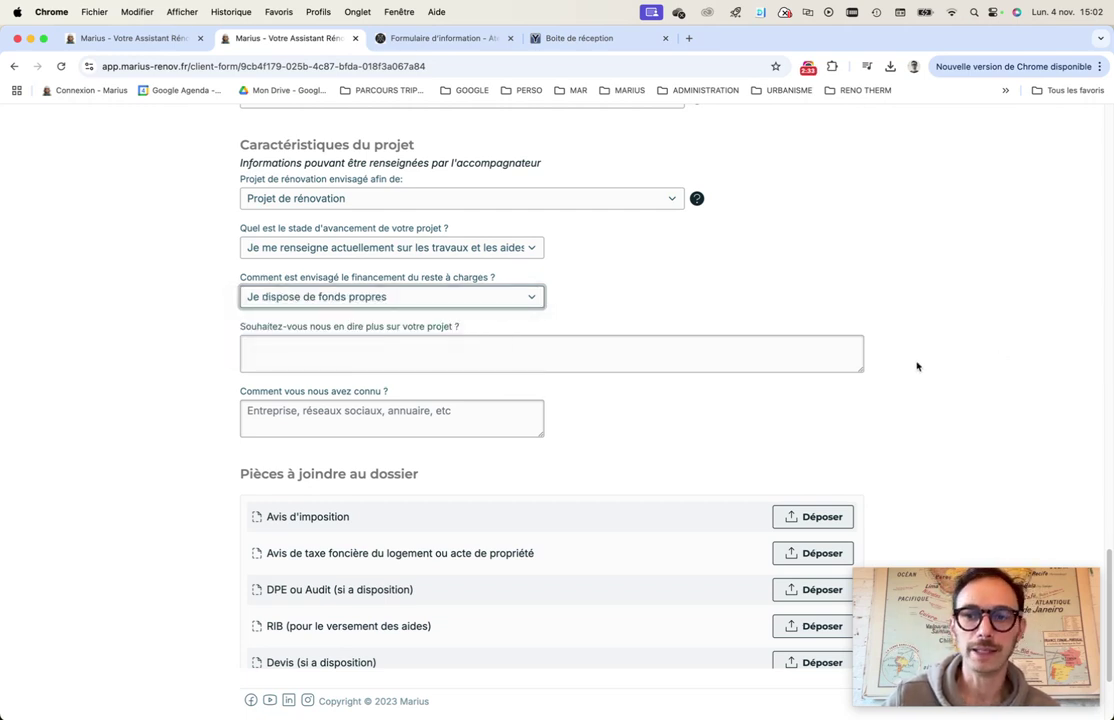
Enlarge the text box for telling more about the project to several times its height
{"action": "left_click_drag", "start_coordinate": [861, 369], "coordinate": [872, 517]}
{"action": "left_click", "coordinate": [408, 373]}
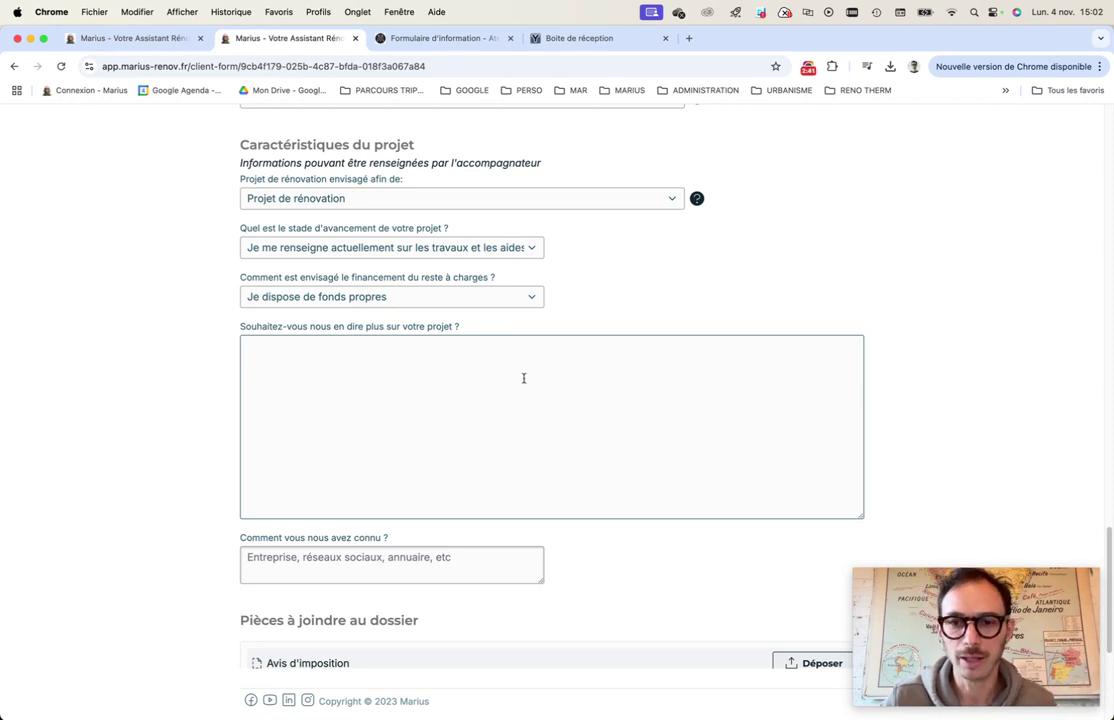
Review the documents to attach and the RGPD consent, and return to the start of the form
{"action": "scroll", "coordinate": [680, 375], "scroll_direction": "down", "scroll_amount": 5}
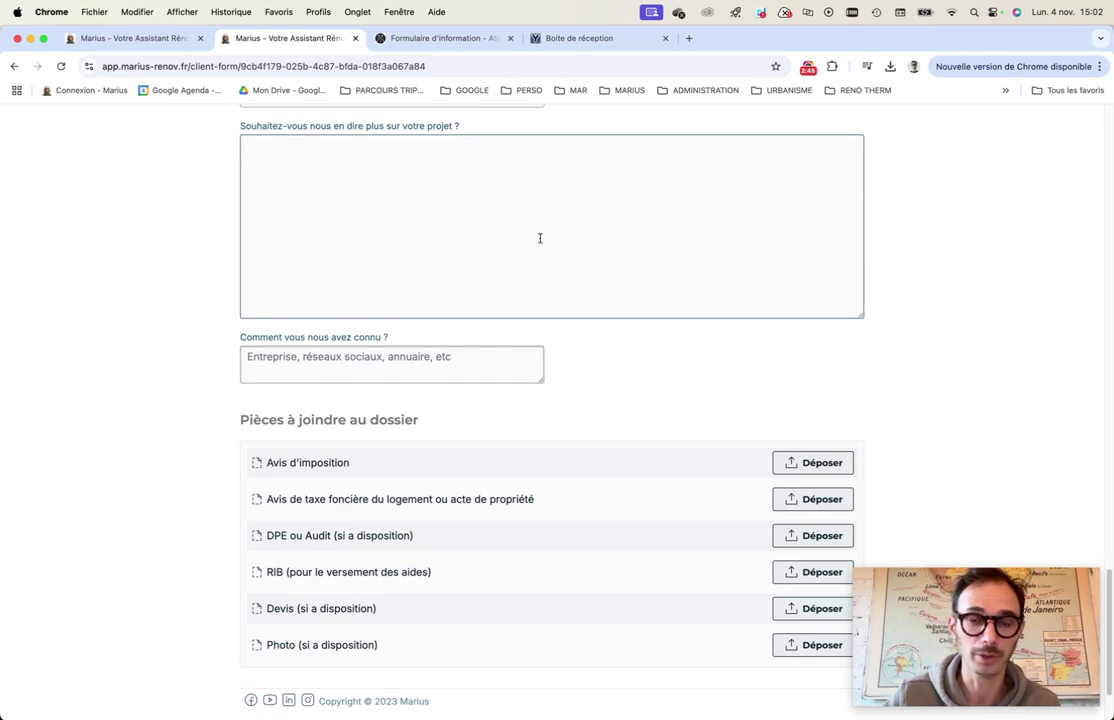
{"action": "scroll", "coordinate": [179, 278], "scroll_direction": "down", "scroll_amount": 1}
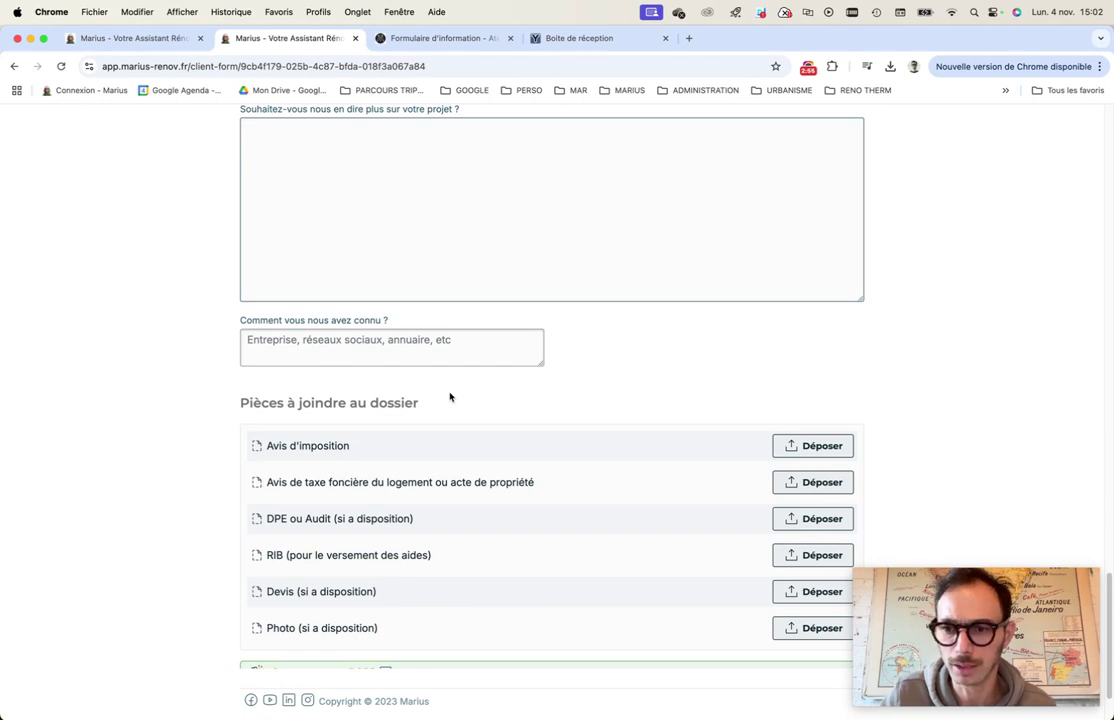
{"action": "scroll", "coordinate": [589, 378], "scroll_direction": "down", "scroll_amount": 2}
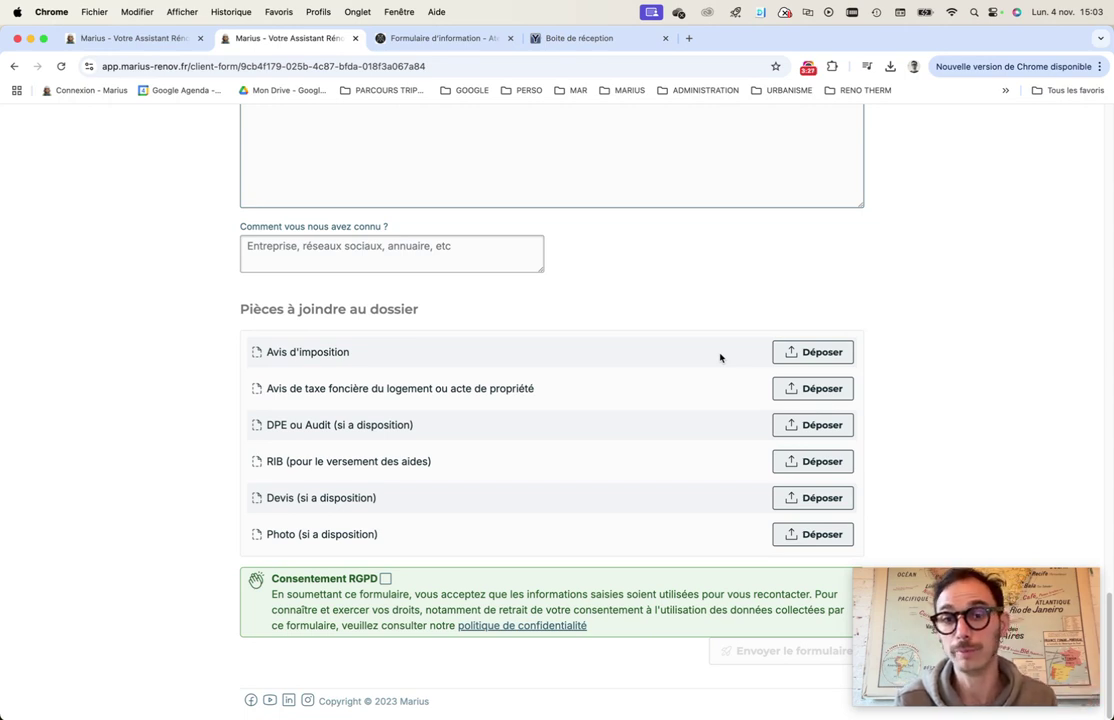
{"action": "scroll", "coordinate": [716, 326], "scroll_direction": "up", "scroll_amount": 10}
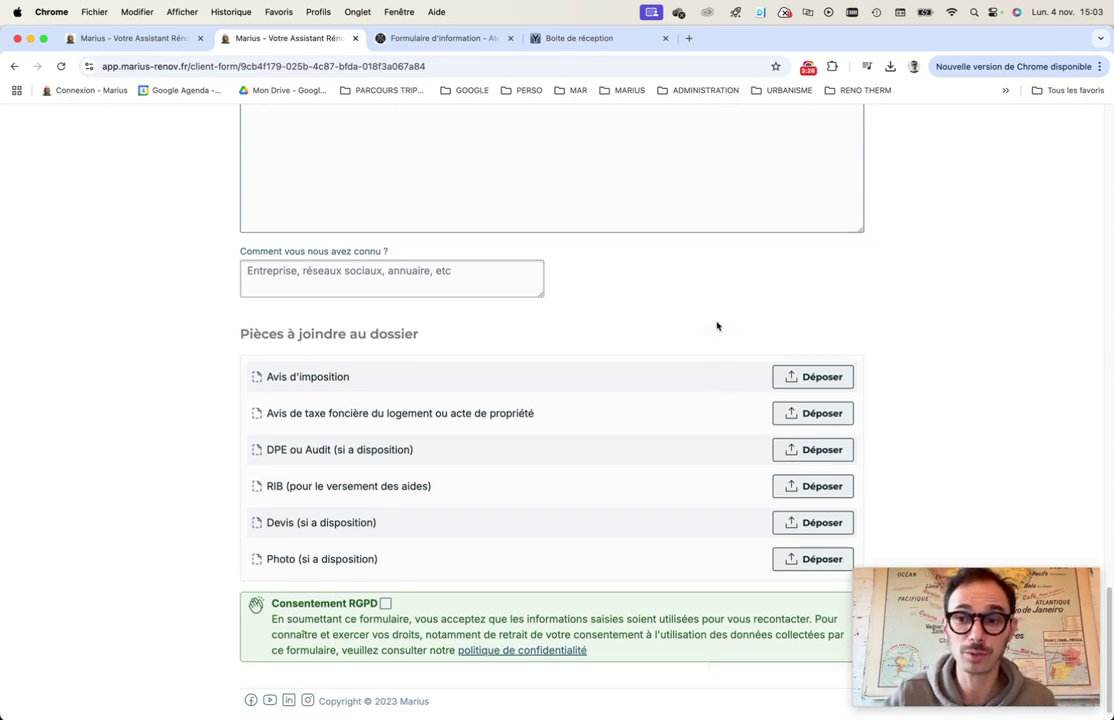
{"action": "scroll", "coordinate": [718, 331], "scroll_direction": "up", "scroll_amount": 15}
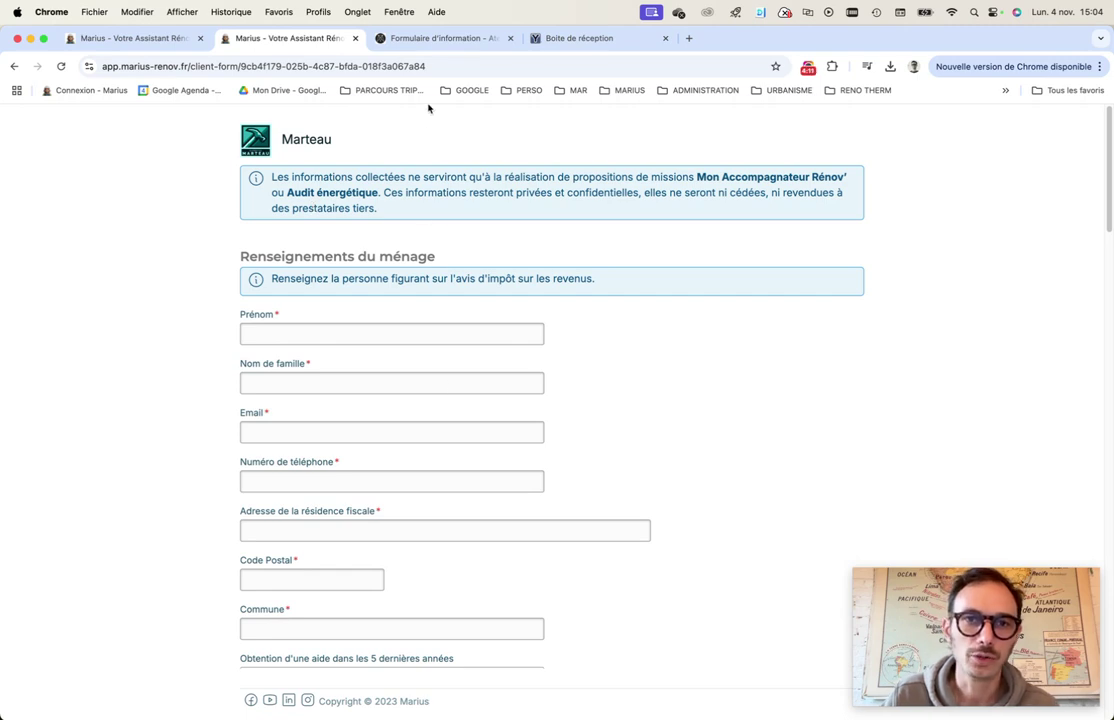
Open the Atelier D'Architecture Tripode information form page and review its two-step appointment procedure
{"action": "left_click", "coordinate": [432, 44]}
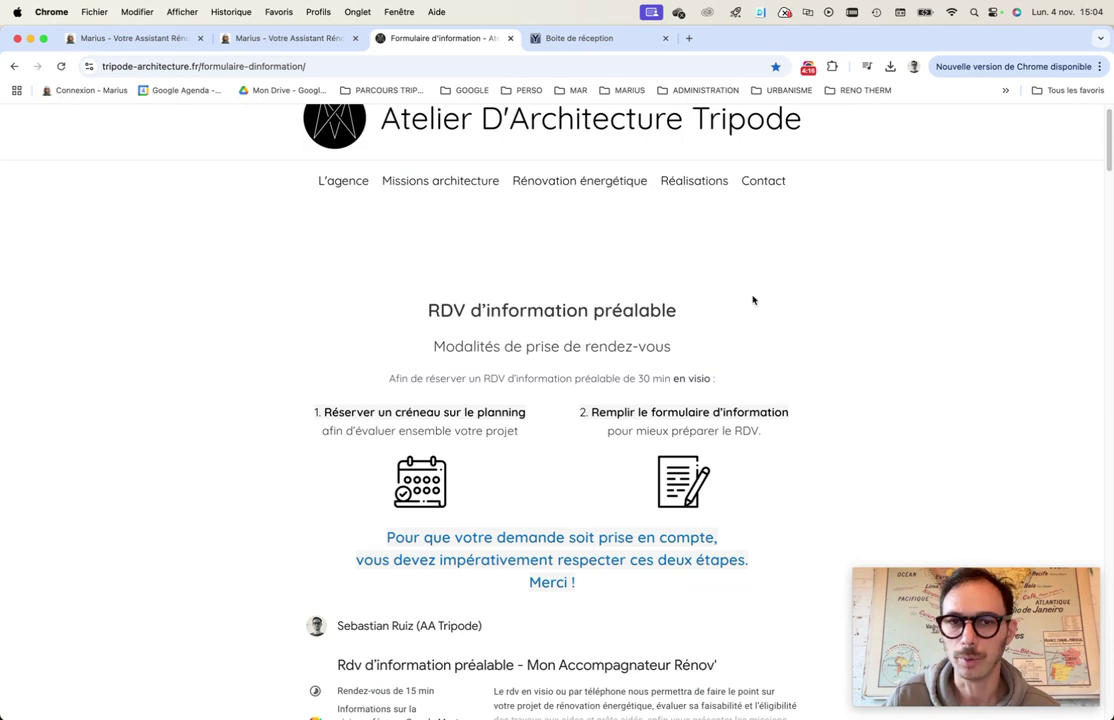
{"action": "scroll", "coordinate": [594, 303], "scroll_direction": "up", "scroll_amount": 1}
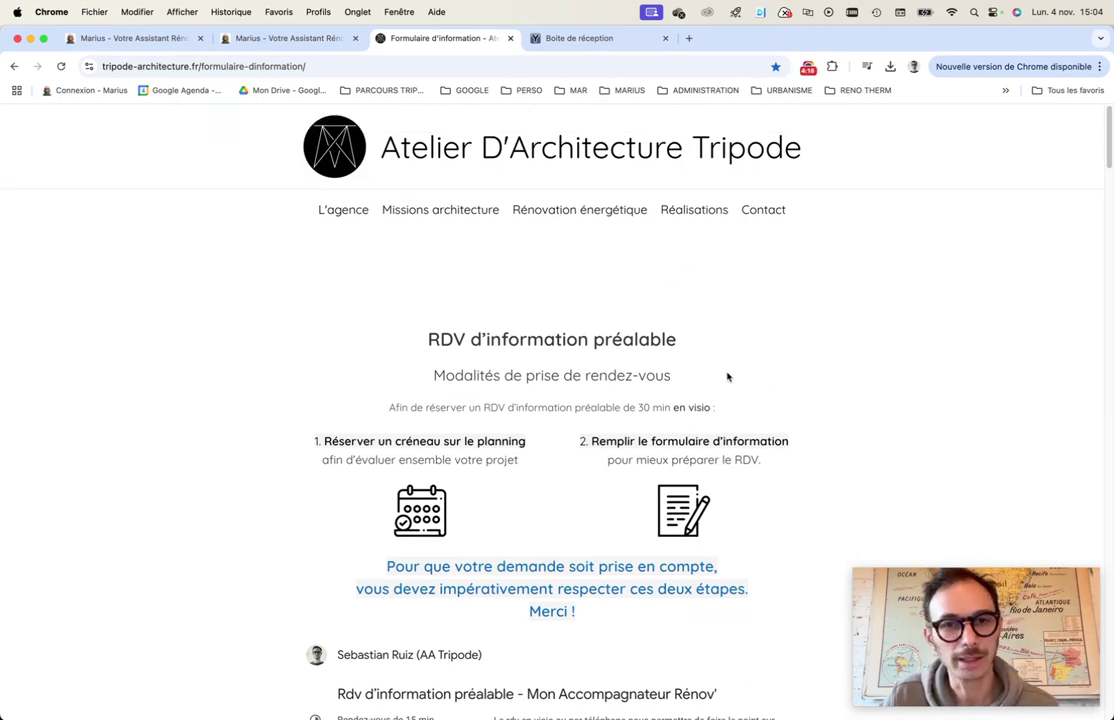
{"action": "scroll", "coordinate": [694, 389], "scroll_direction": "down", "scroll_amount": 2}
{"action": "scroll", "coordinate": [695, 388], "scroll_direction": "down", "scroll_amount": 1}
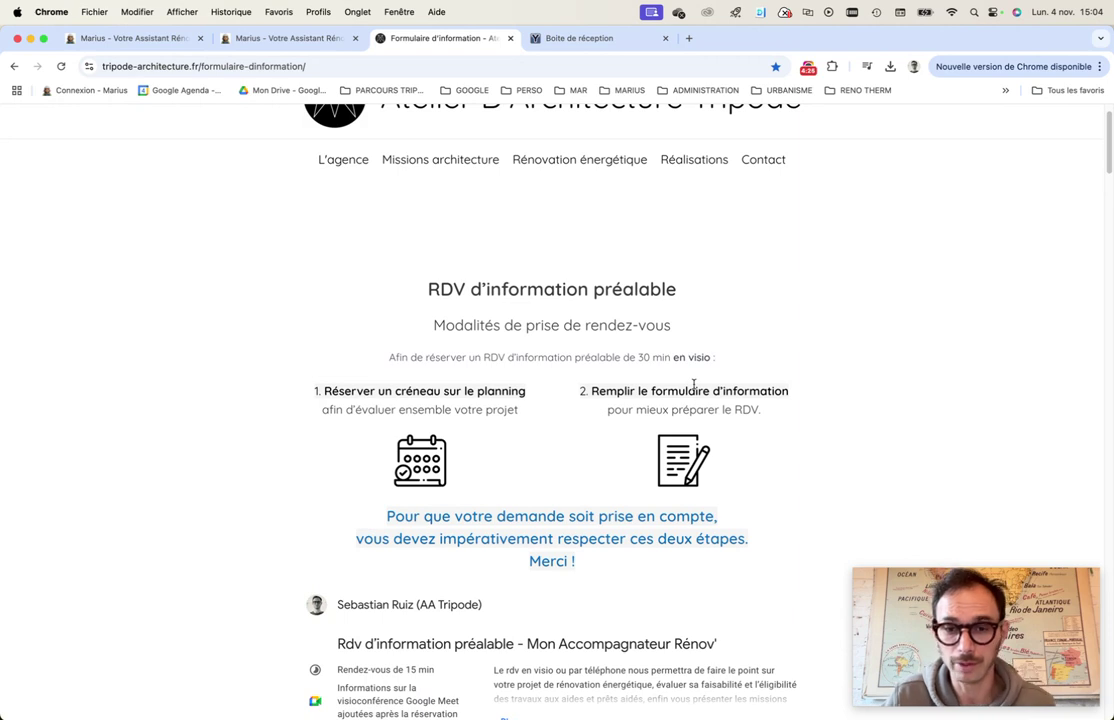
Review the Tripode information page from the appointment calendar down to the household, project and housing sections of the embedded form
{"action": "scroll", "coordinate": [694, 384], "scroll_direction": "down", "scroll_amount": 5}
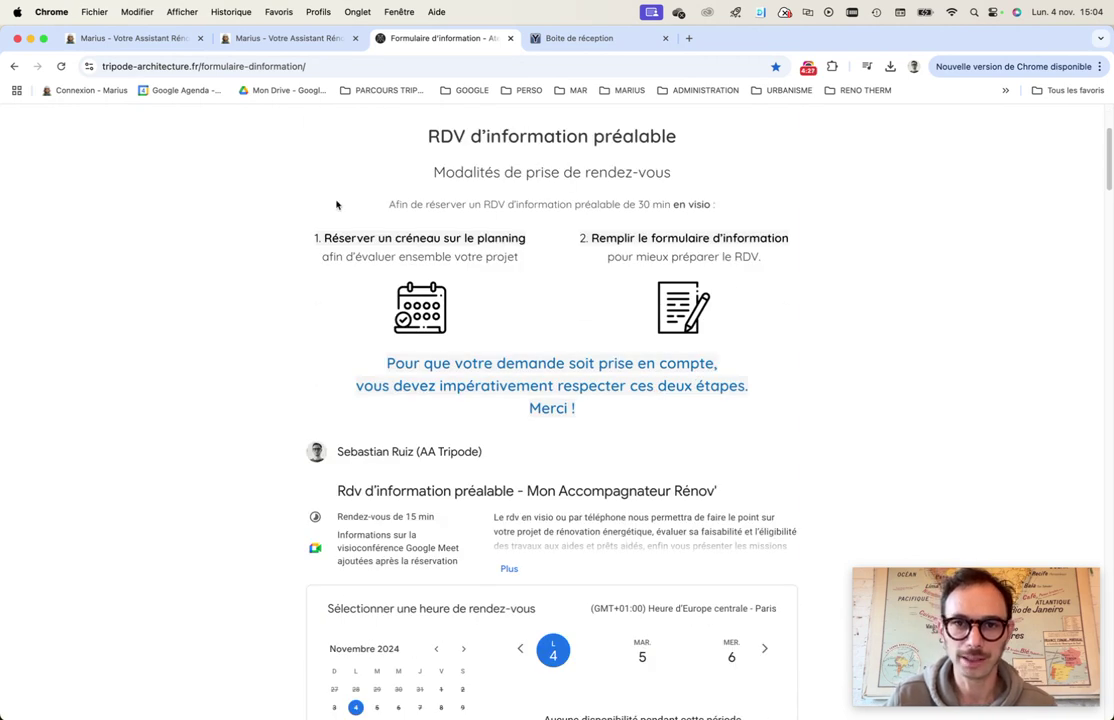
{"action": "scroll", "coordinate": [286, 348], "scroll_direction": "down", "scroll_amount": 6}
{"action": "scroll", "coordinate": [540, 485], "scroll_direction": "down", "scroll_amount": 8}
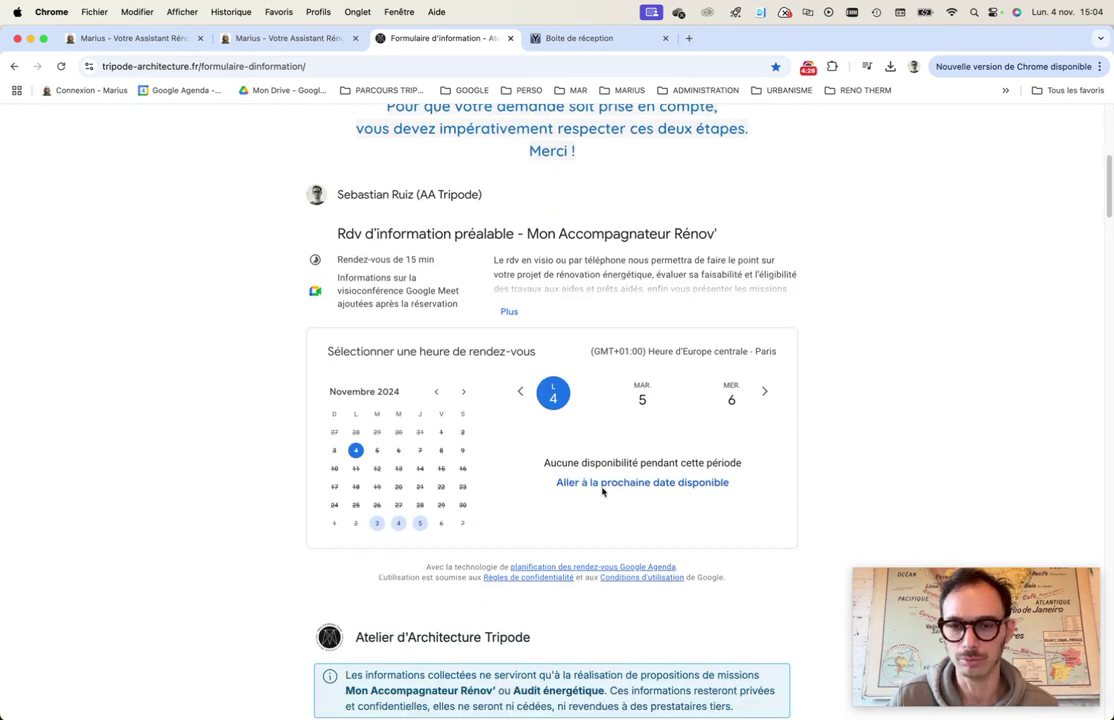
{"action": "scroll", "coordinate": [565, 458], "scroll_direction": "down", "scroll_amount": 4}
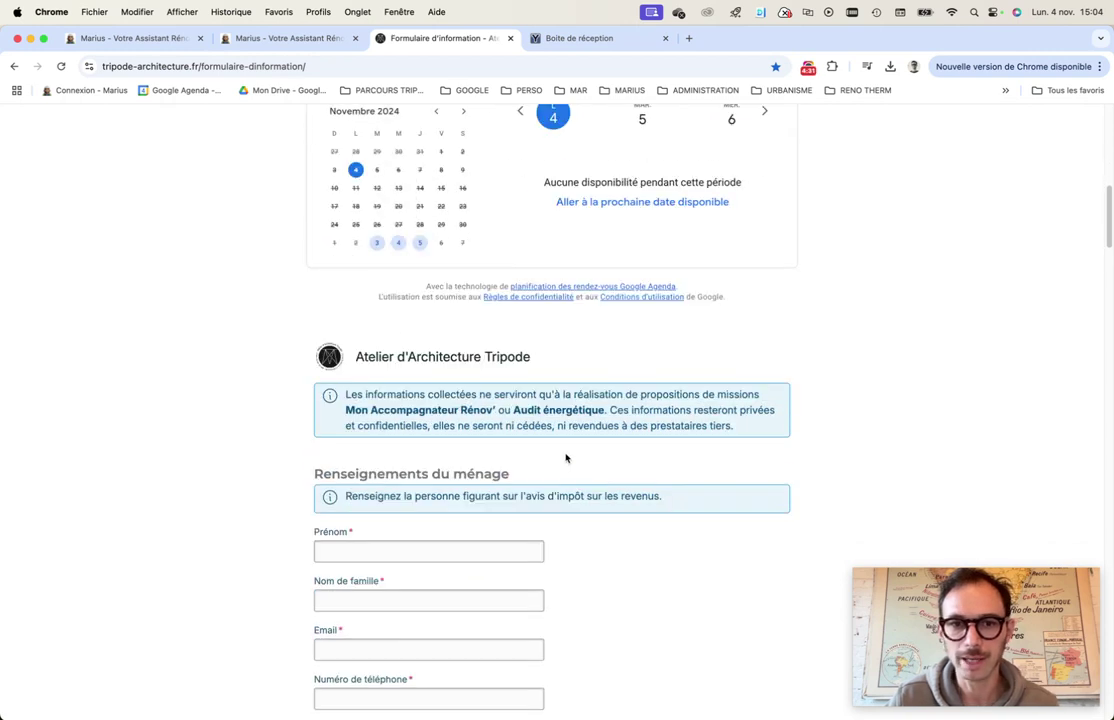
{"action": "scroll", "coordinate": [377, 505], "scroll_direction": "down", "scroll_amount": 7}
{"action": "scroll", "coordinate": [377, 505], "scroll_direction": "down", "scroll_amount": 10}
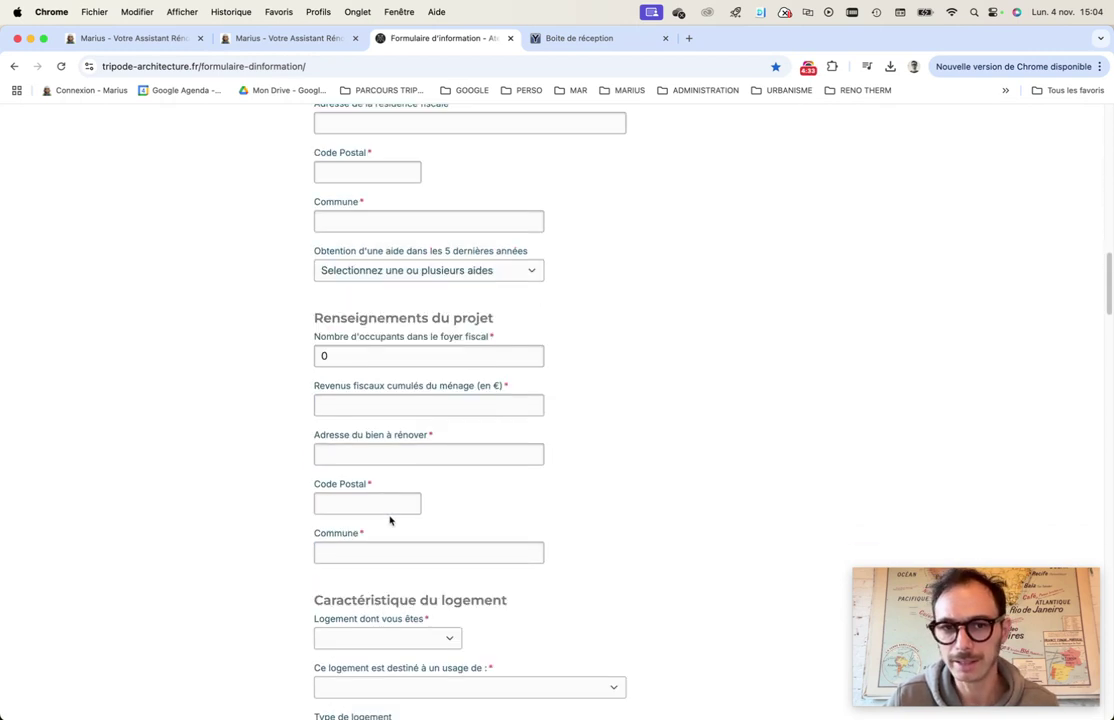
Examine the contact form's HTML embed code in the Marius Renov' profile, and return to the start of the form embedded on the Tripode page
{"action": "left_click", "coordinate": [150, 40]}
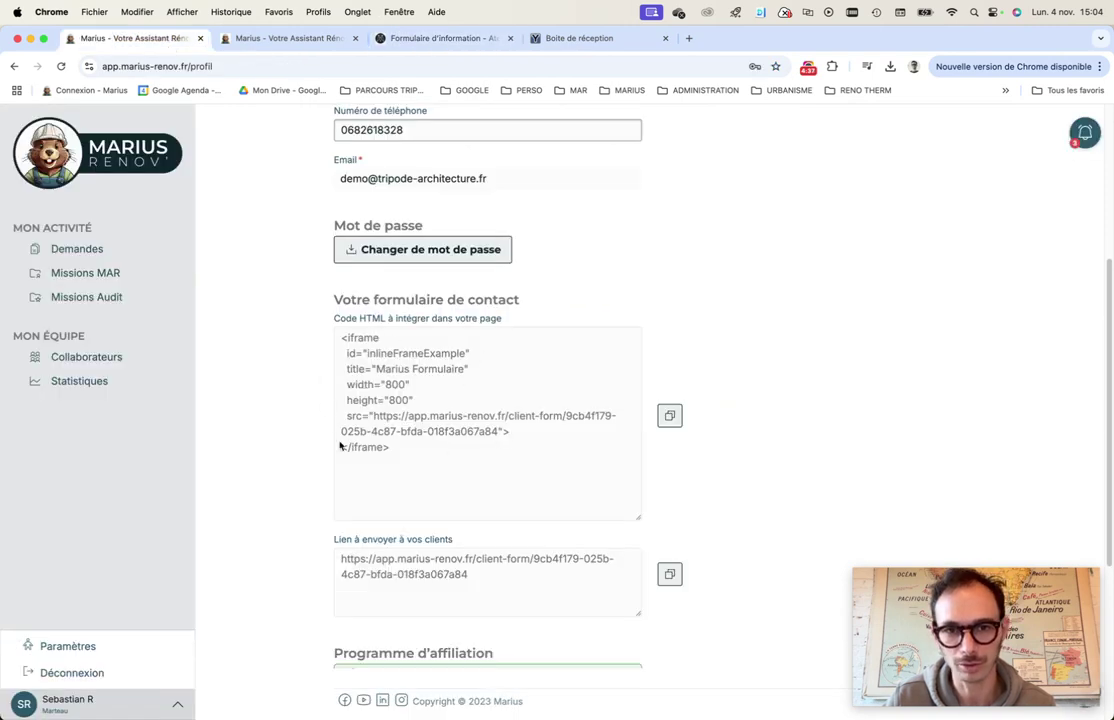
{"action": "left_click", "coordinate": [403, 40]}
{"action": "scroll", "coordinate": [531, 331], "scroll_direction": "up", "scroll_amount": 10}
{"action": "scroll", "coordinate": [520, 409], "scroll_direction": "up", "scroll_amount": 5}
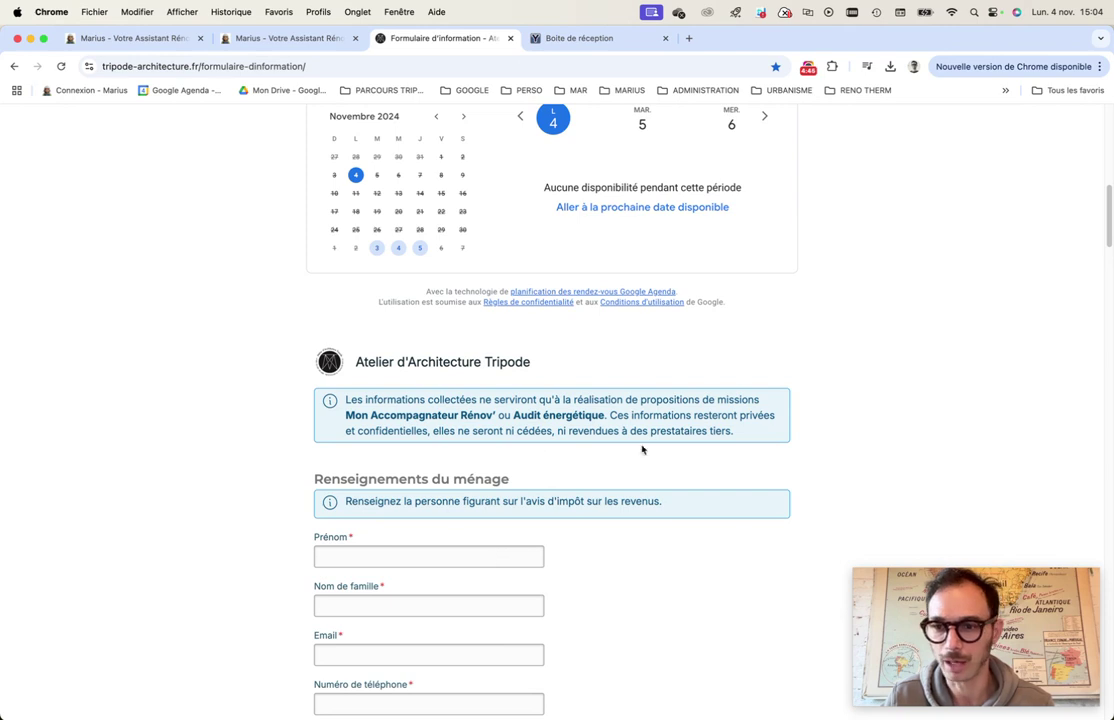
Fill in the Marteau client form's household details with the sample household's saved contact information
{"action": "left_click", "coordinate": [250, 42]}
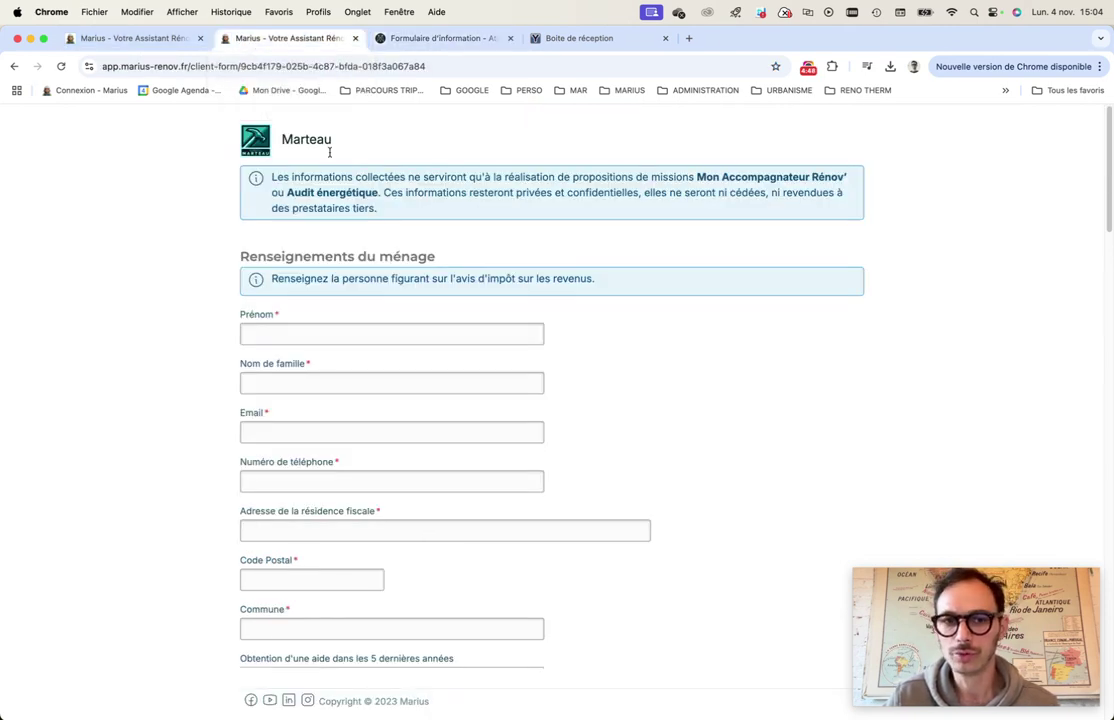
{"action": "left_click", "coordinate": [339, 334]}
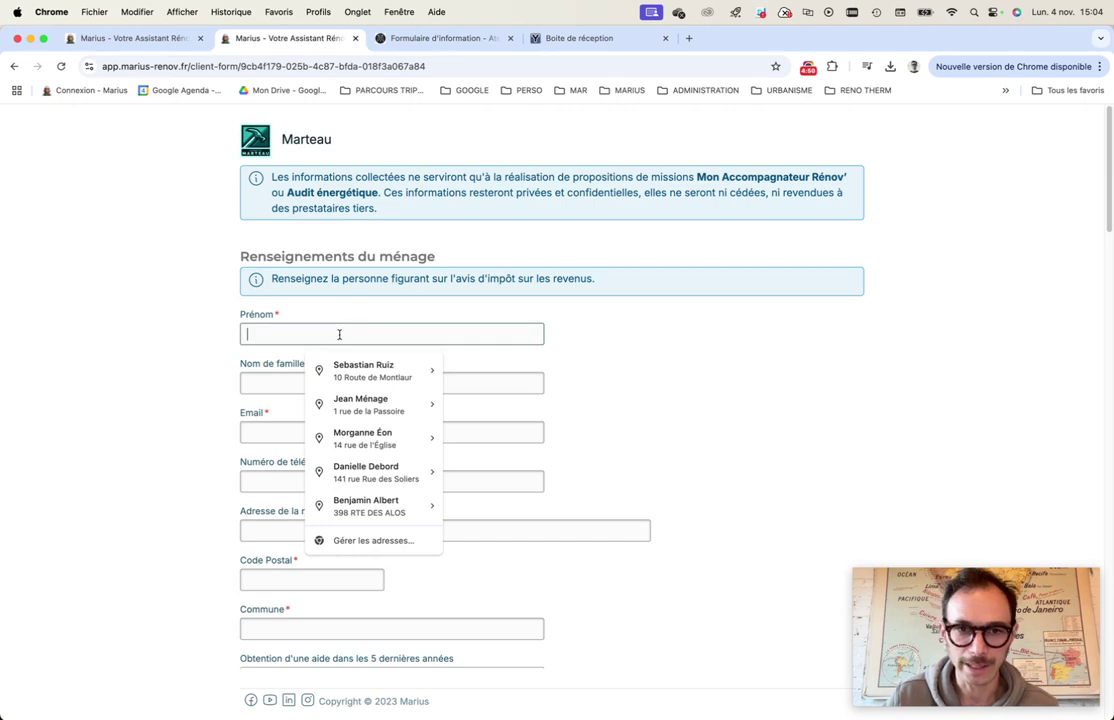
{"action": "left_click", "coordinate": [350, 403]}
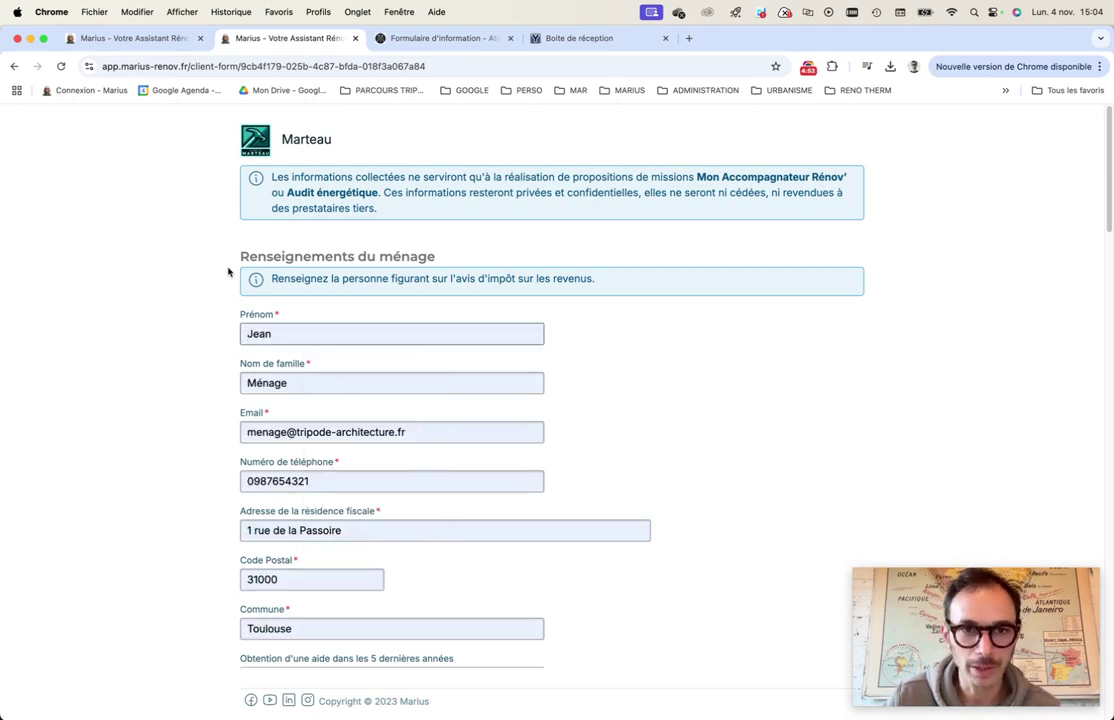
Replace the domain of the household's e-mail address with yopmail.com
{"action": "scroll", "coordinate": [205, 238], "scroll_direction": "down", "scroll_amount": 1}
{"action": "left_click_drag", "start_coordinate": [296, 398], "coordinate": [405, 398]}
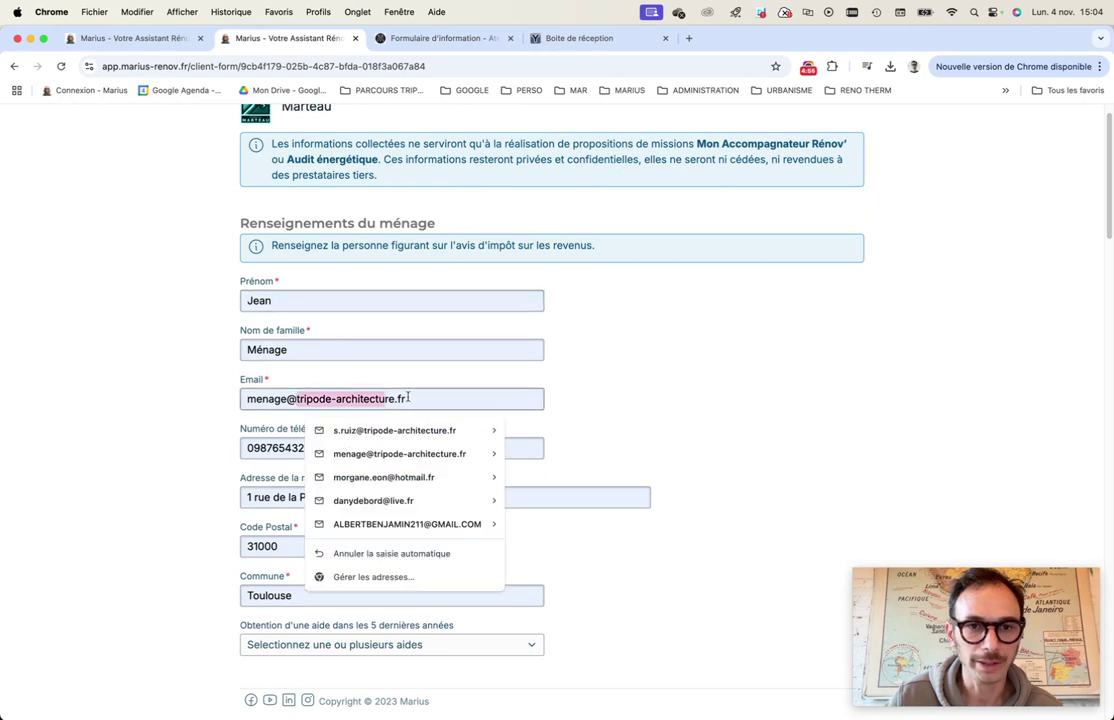
{"action": "type", "text": "yopmae"}
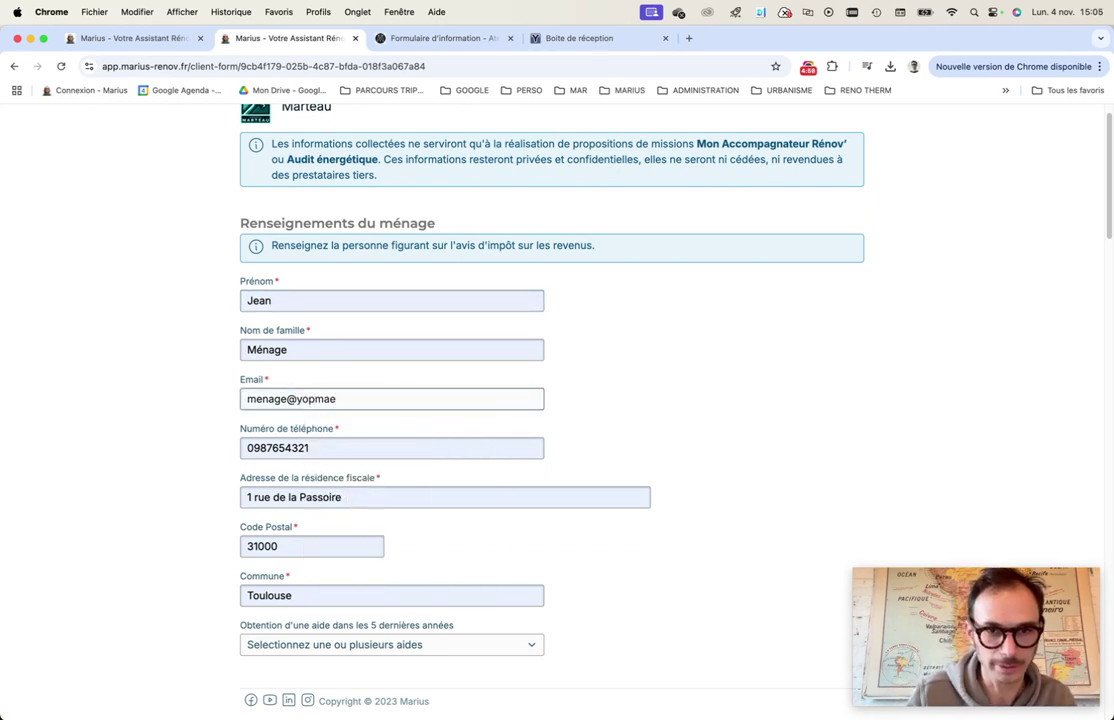
{"action": "key", "text": "BackSpace"}
{"action": "type", "text": "il.com"}
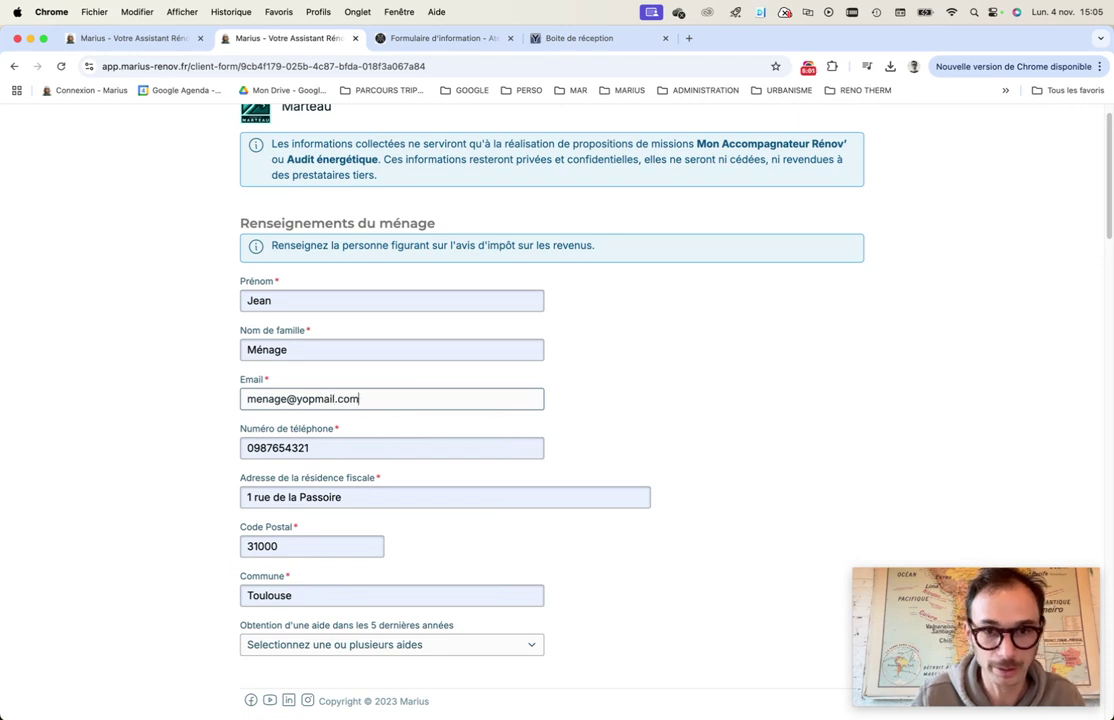
Enter 4 occupants and a household income of 30000 €, and fill in the renovation property's address with the household's saved address
{"action": "scroll", "coordinate": [609, 393], "scroll_direction": "down", "scroll_amount": 3}
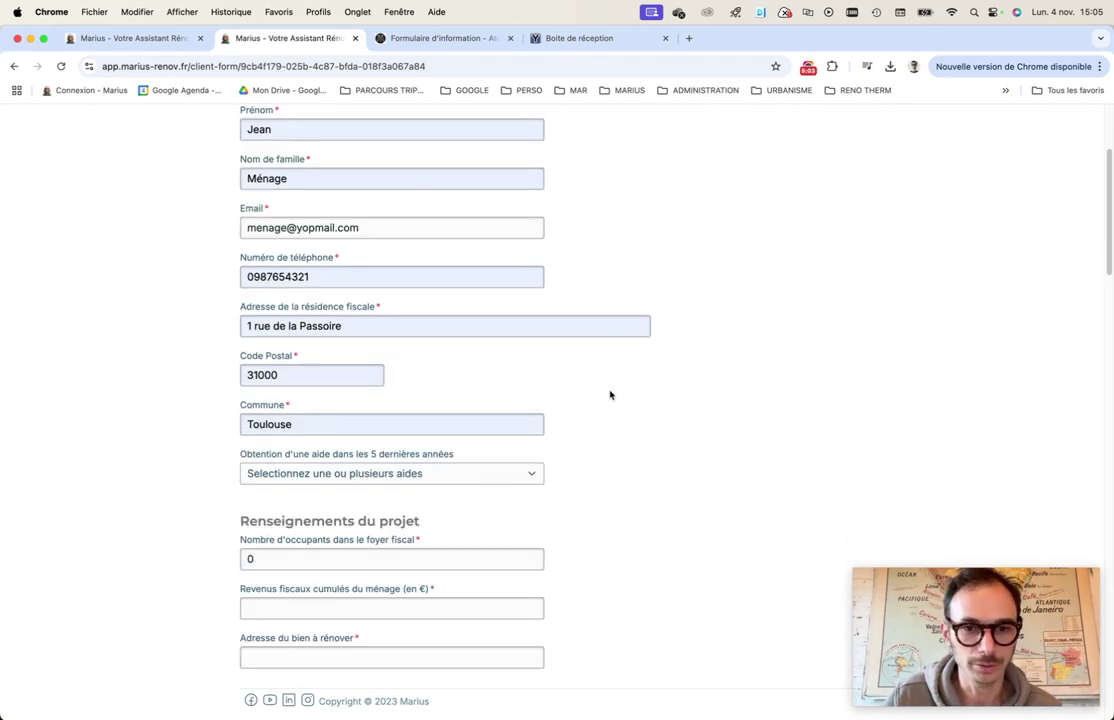
{"action": "scroll", "coordinate": [440, 460], "scroll_direction": "down", "scroll_amount": 1}
{"action": "left_click", "coordinate": [442, 512]}
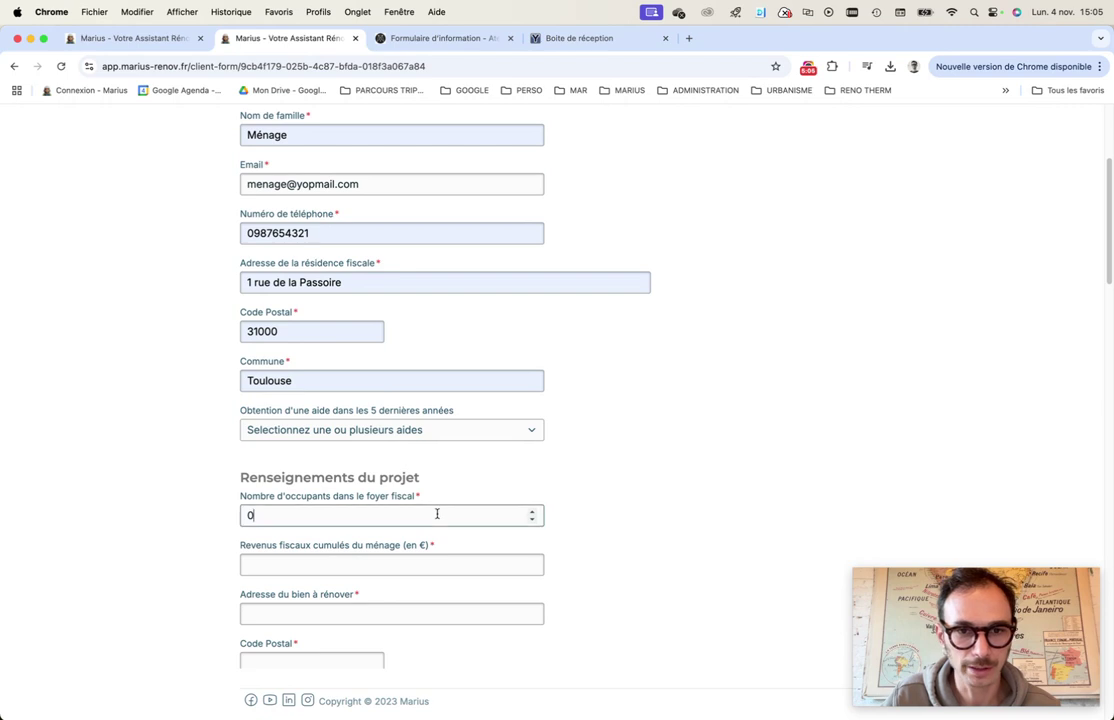
{"action": "type", "text": "4"}
{"action": "left_click", "coordinate": [271, 566]}
{"action": "type", "text": "30000"}
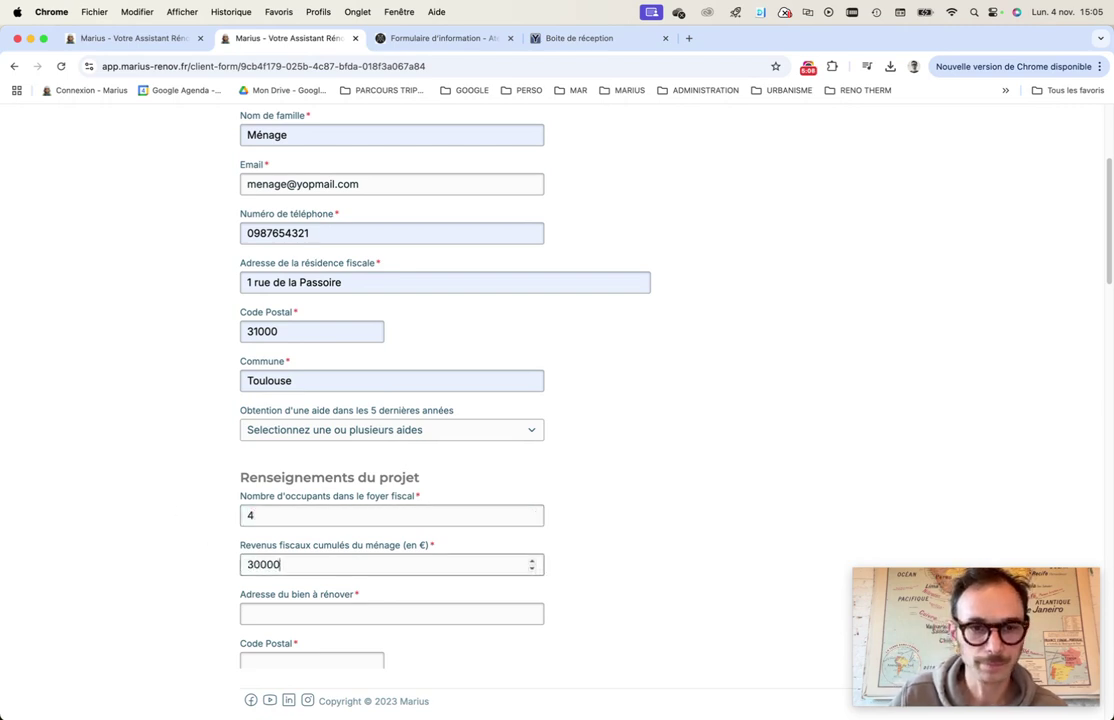
{"action": "left_click", "coordinate": [313, 611]}
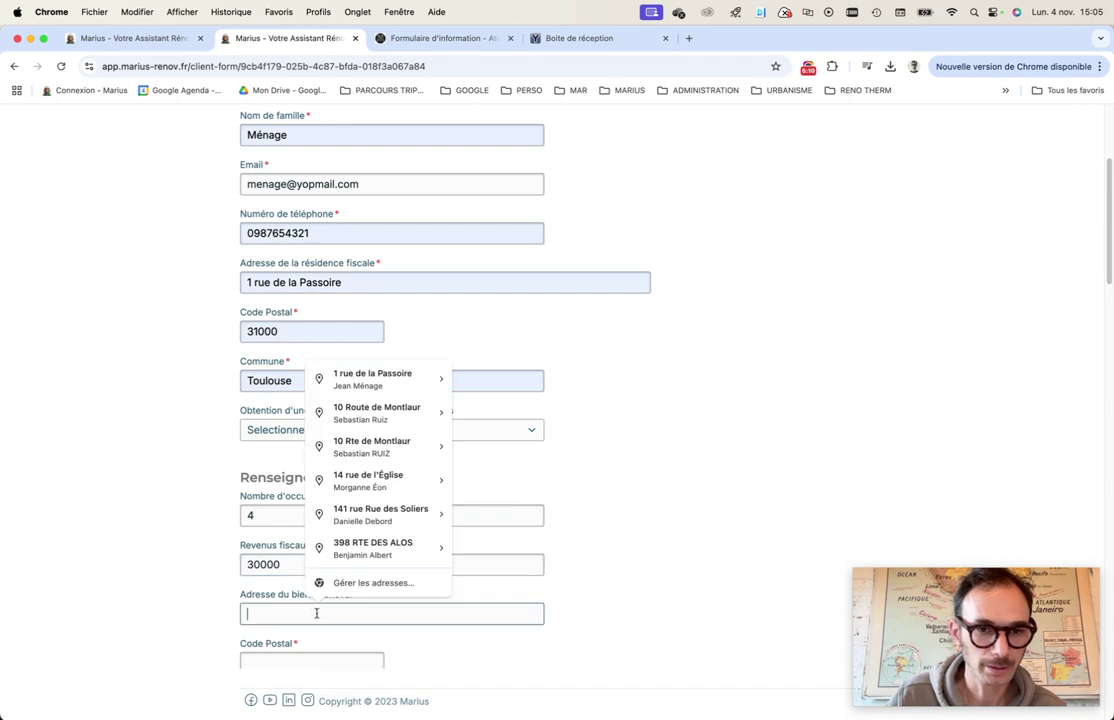
{"action": "left_click", "coordinate": [365, 378]}
Set the housing characteristics to Propriétaire occupant, Résidence Principale and current energy class F
{"action": "scroll", "coordinate": [365, 378], "scroll_direction": "down", "scroll_amount": 5}
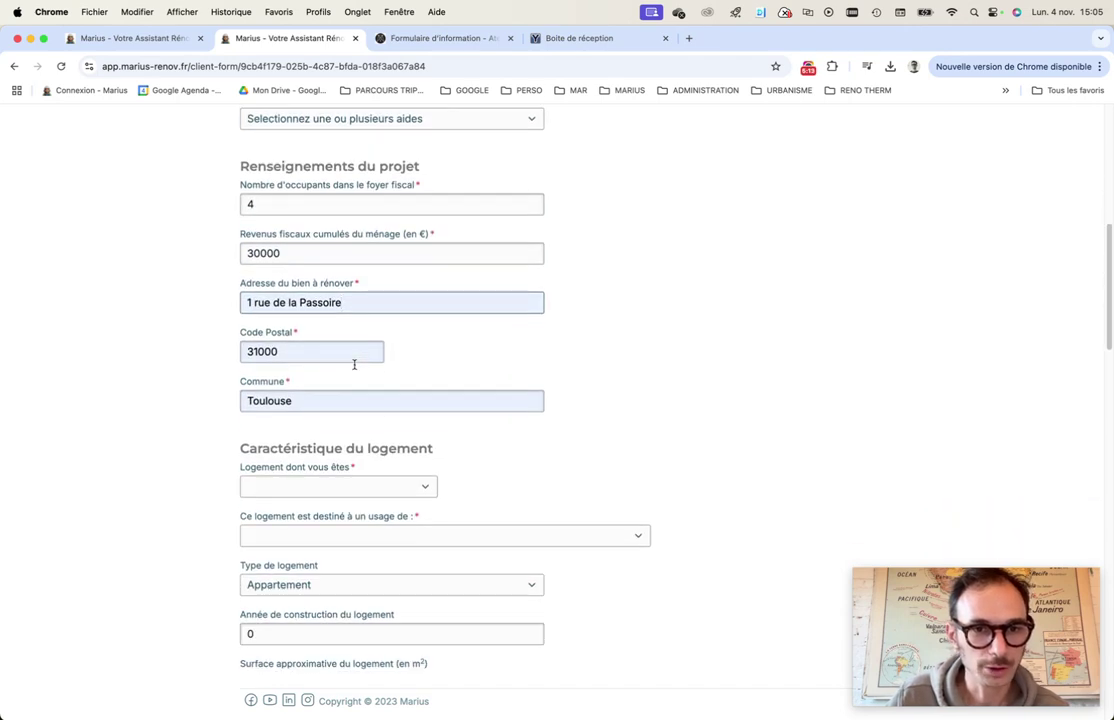
{"action": "left_click", "coordinate": [400, 411]}
{"action": "left_click", "coordinate": [428, 411]}
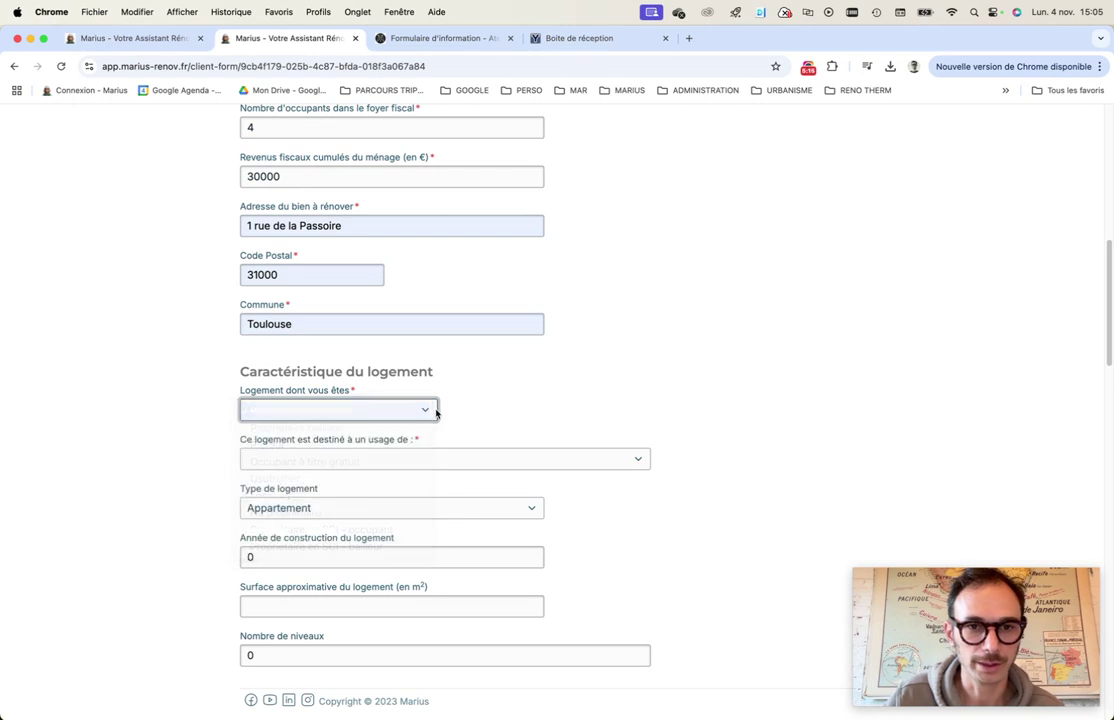
{"action": "left_click", "coordinate": [443, 462]}
{"action": "left_click", "coordinate": [440, 475]}
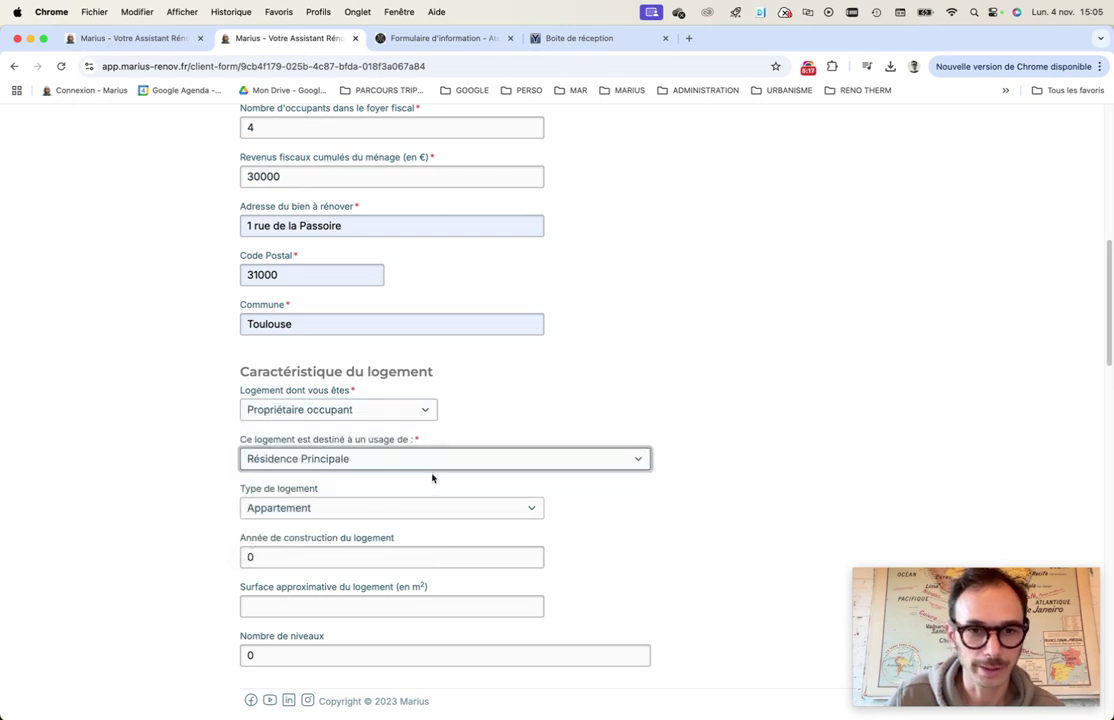
{"action": "scroll", "coordinate": [430, 480], "scroll_direction": "down", "scroll_amount": 2}
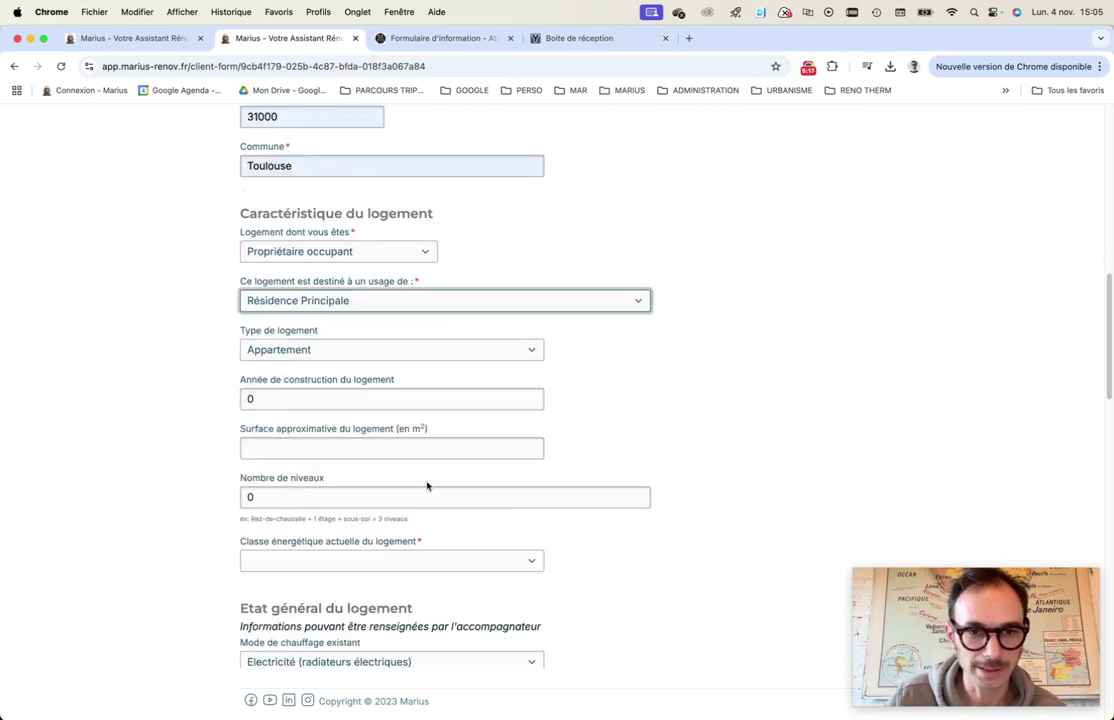
{"action": "left_click", "coordinate": [455, 560]}
{"action": "left_click", "coordinate": [420, 663]}
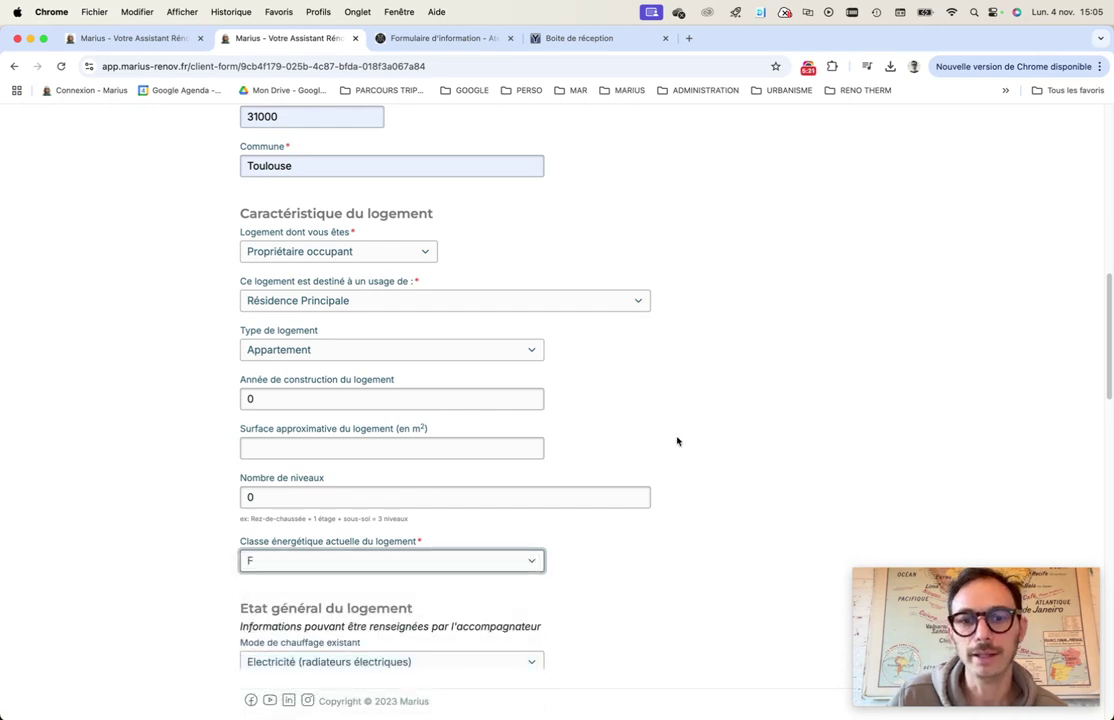
Leave the optional sections and attachments as they are, give the RGPD consent and submit the form
{"action": "scroll", "coordinate": [688, 412], "scroll_direction": "down", "scroll_amount": 5}
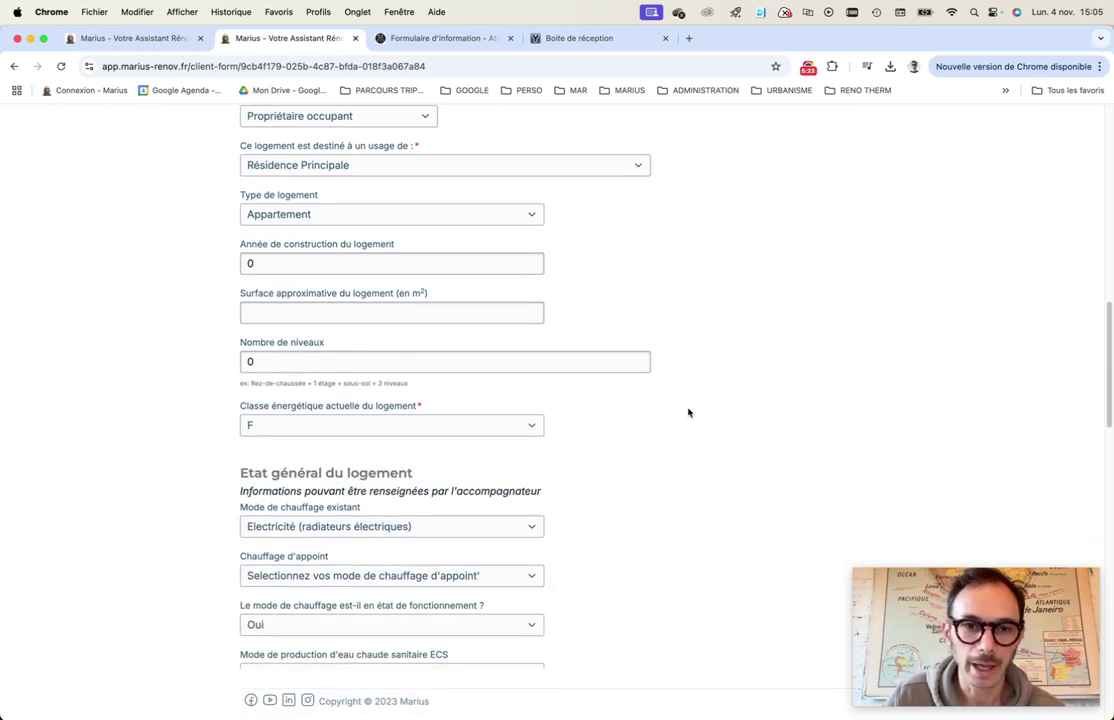
{"action": "scroll", "coordinate": [323, 403], "scroll_direction": "down", "scroll_amount": 3}
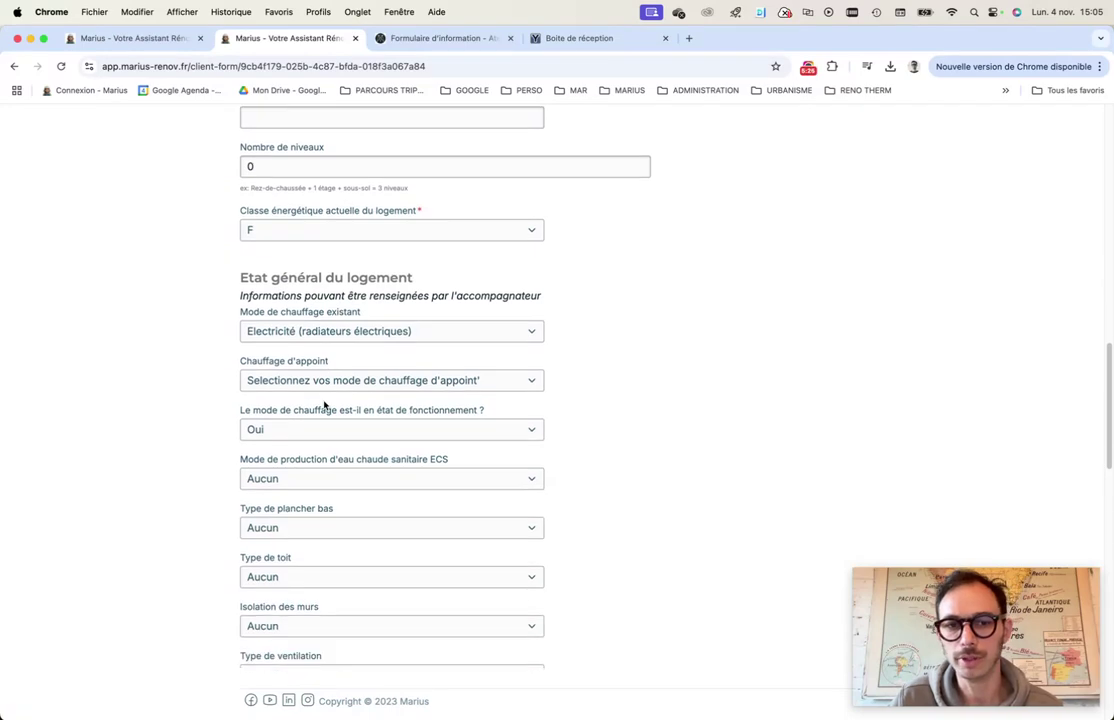
{"action": "scroll", "coordinate": [383, 406], "scroll_direction": "down", "scroll_amount": 15}
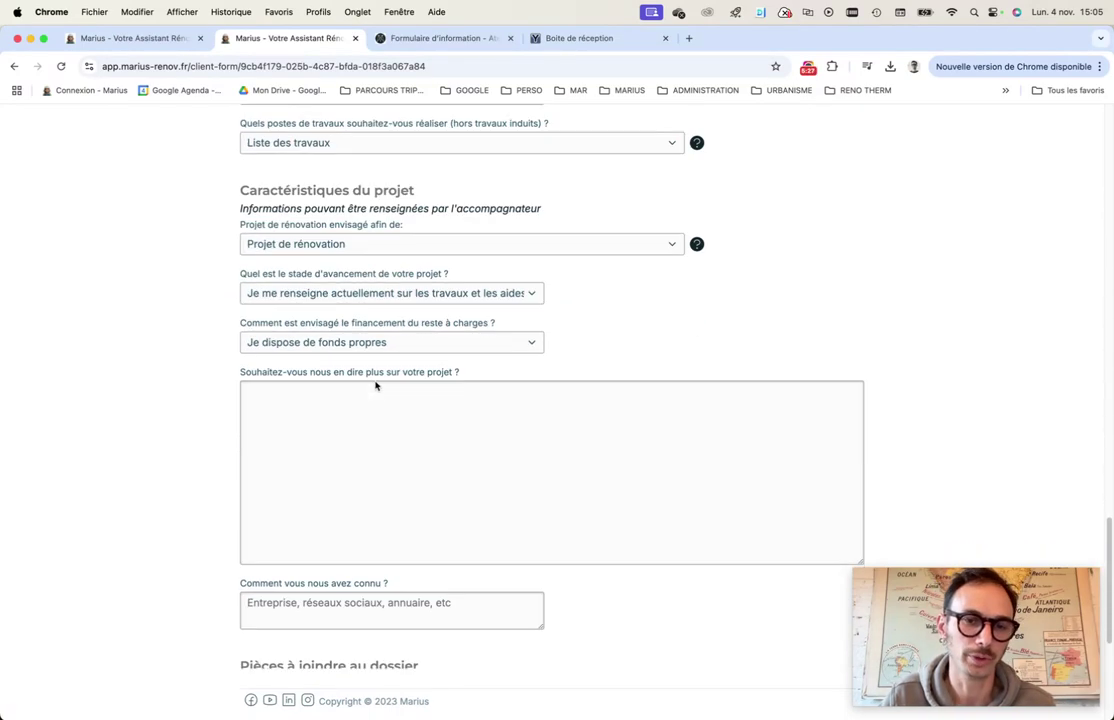
{"action": "scroll", "coordinate": [376, 386], "scroll_direction": "down", "scroll_amount": 1}
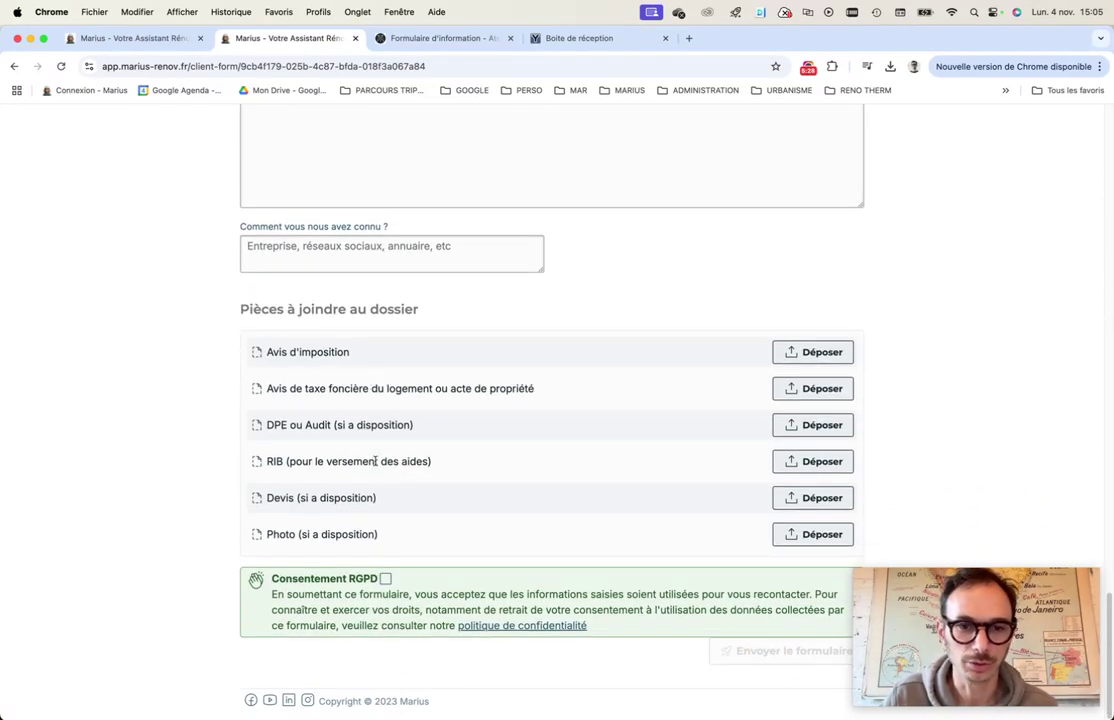
{"action": "left_click", "coordinate": [385, 579]}
{"action": "left_click", "coordinate": [718, 650]}
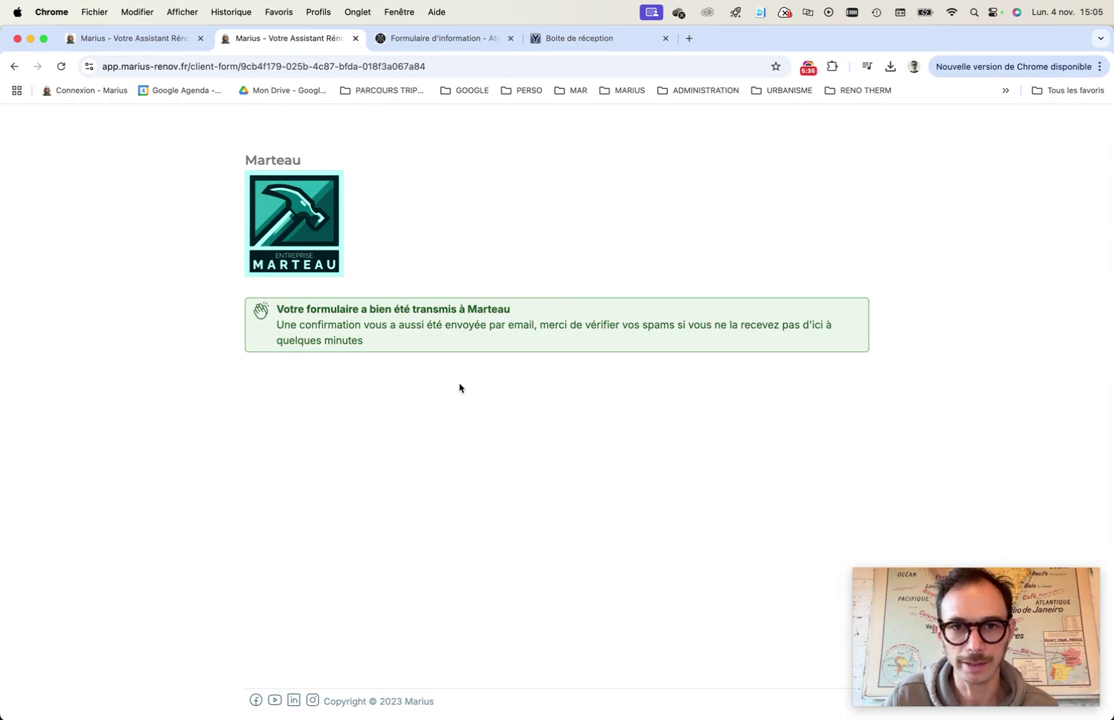
Check the household's YOPmail inbox for the confirmation e-mail, dismissing the advertisement, and return to the submitted form's page
{"action": "left_click", "coordinate": [616, 46]}
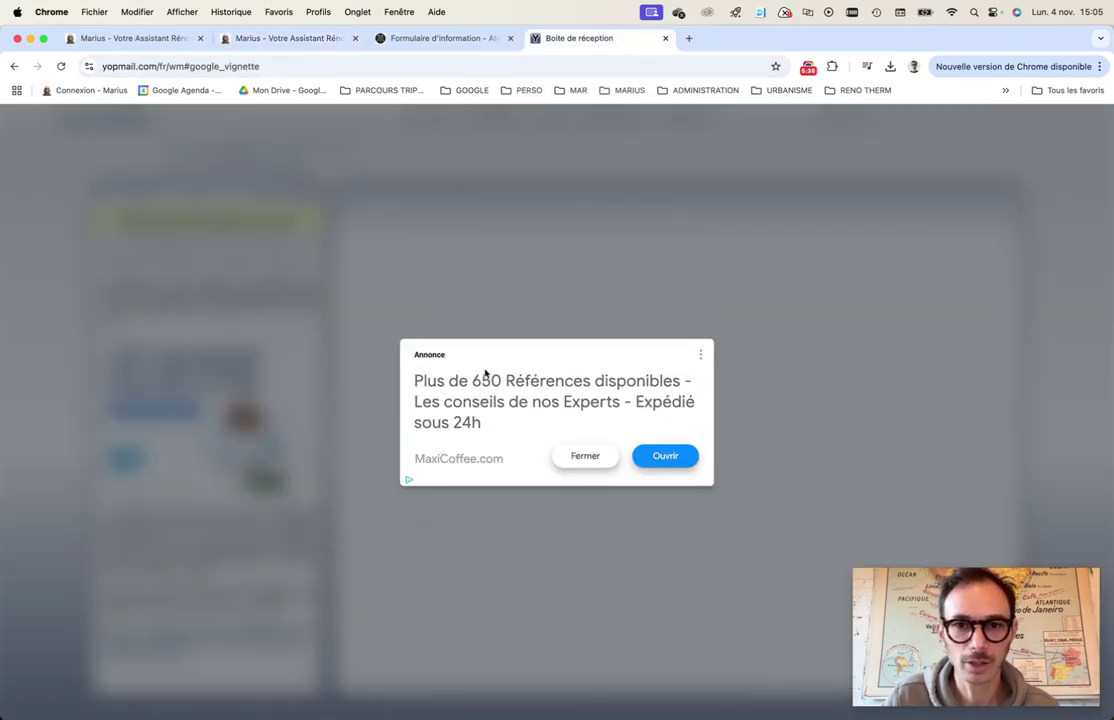
{"action": "left_click", "coordinate": [585, 456]}
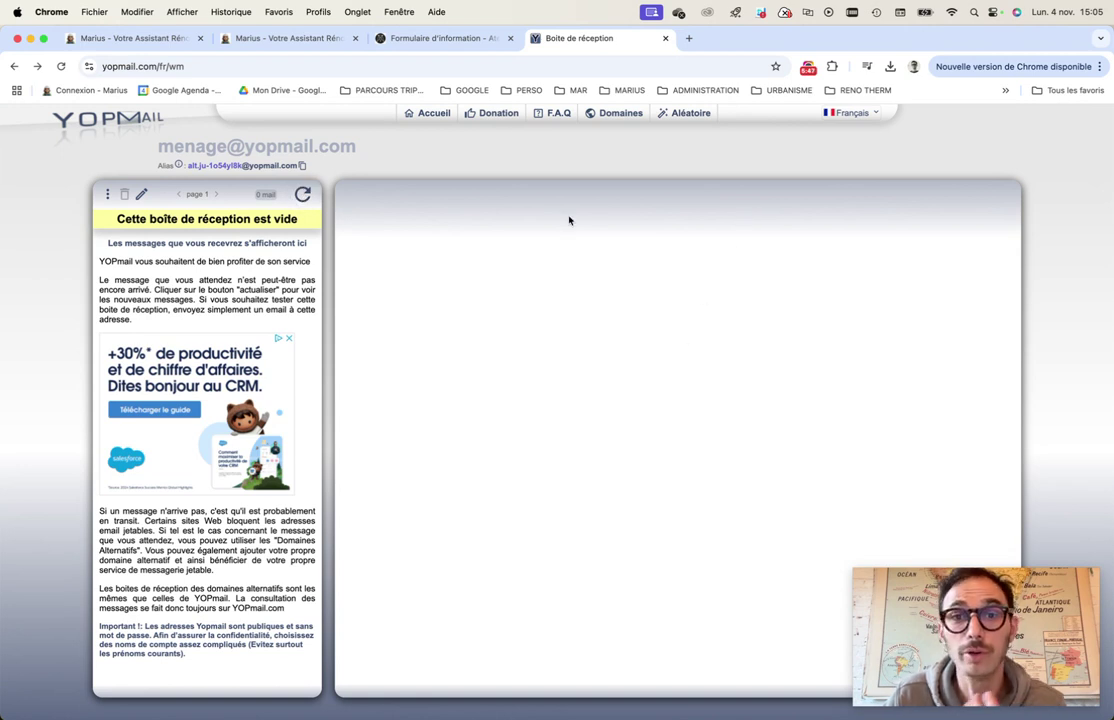
{"action": "left_click", "coordinate": [300, 40]}
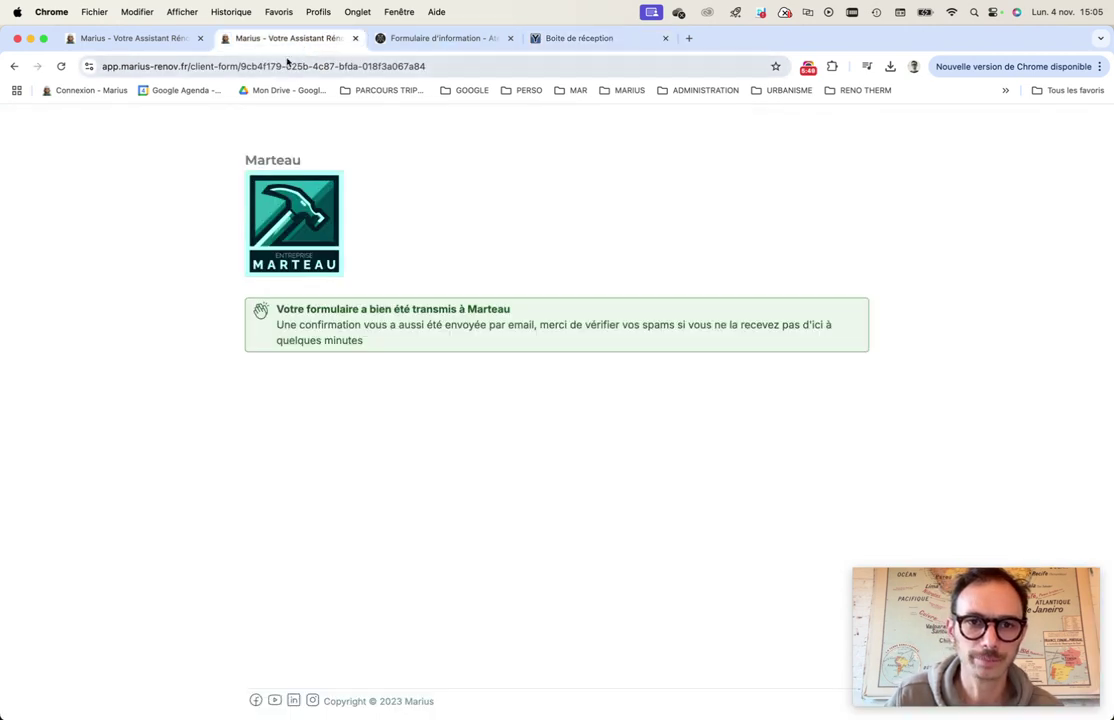
Open the household's newly received request from the forms awaiting processing in the Marius Renov' requests
{"action": "left_click", "coordinate": [140, 42]}
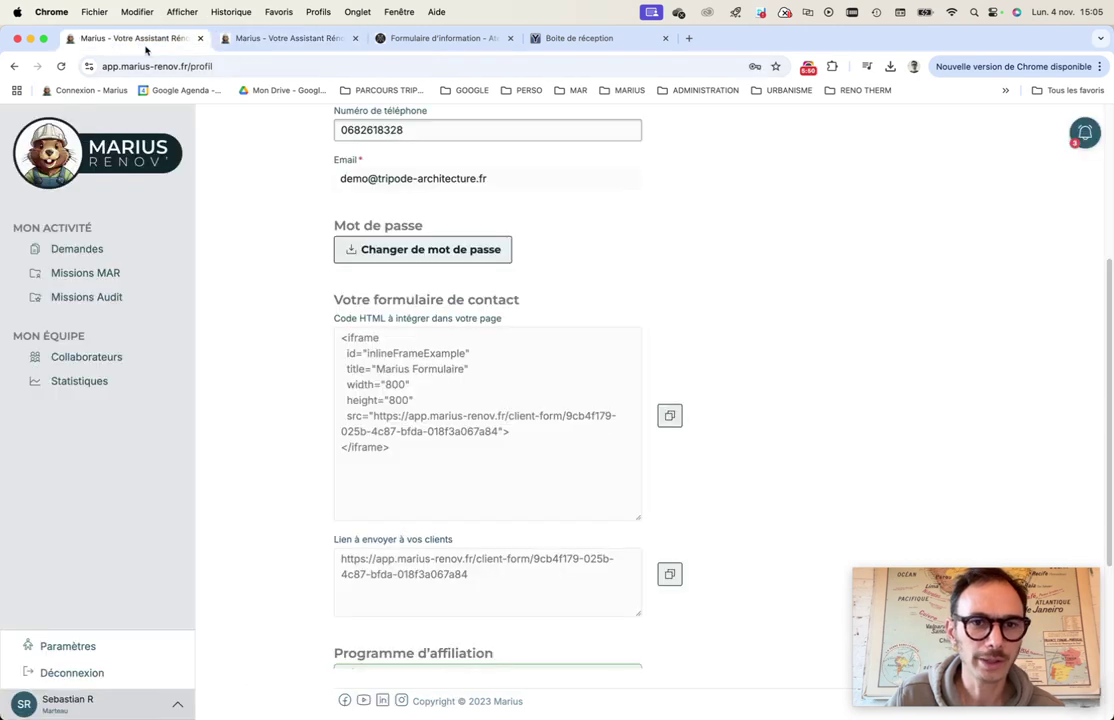
{"action": "left_click", "coordinate": [64, 250]}
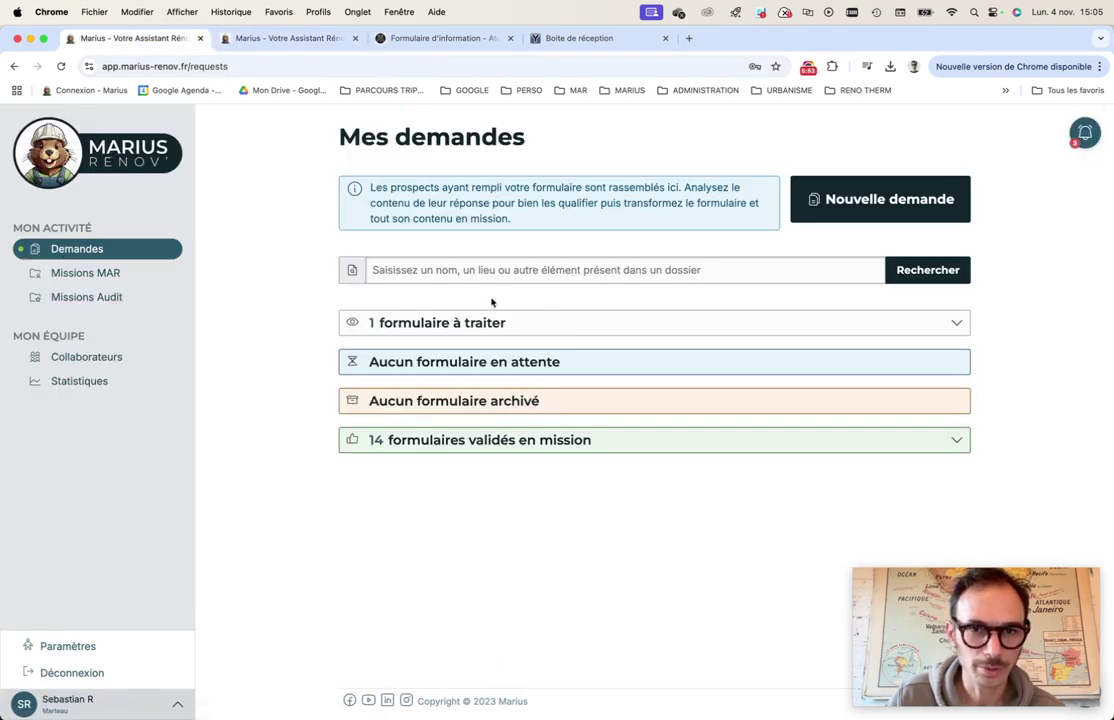
{"action": "left_click", "coordinate": [380, 323]}
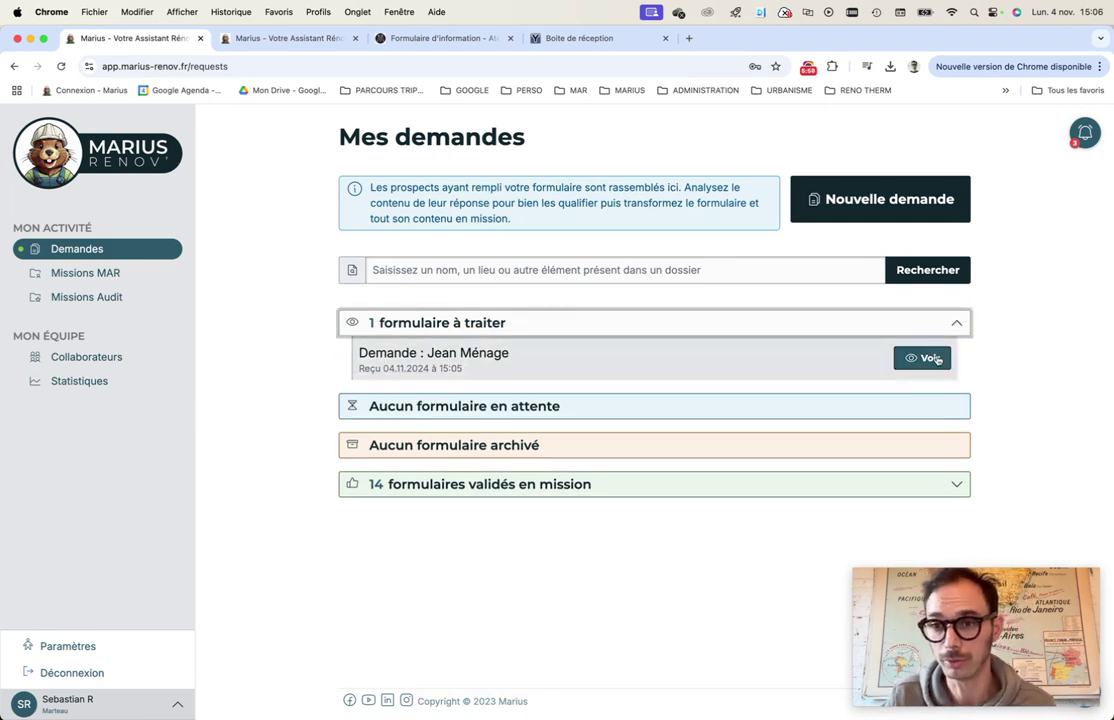
{"action": "left_click", "coordinate": [922, 358]}
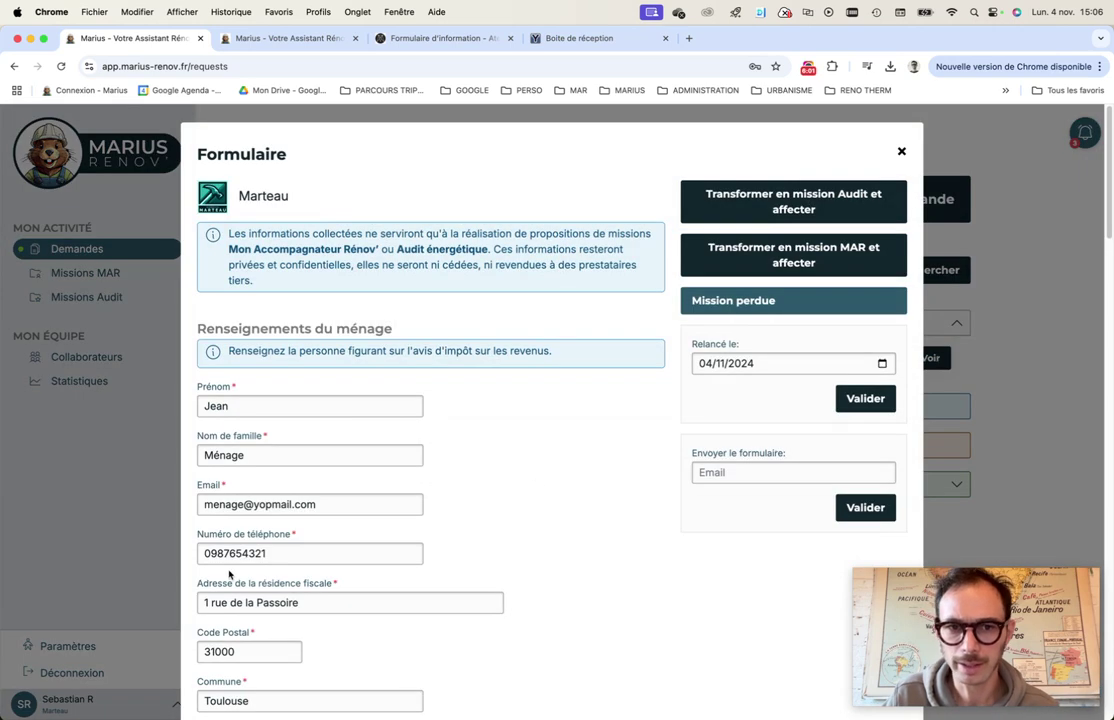
Review the household, project and housing details in the received request, and view the follow-up date calendar without changing the date
{"action": "scroll", "coordinate": [254, 515], "scroll_direction": "down", "scroll_amount": 1}
{"action": "scroll", "coordinate": [290, 322], "scroll_direction": "down", "scroll_amount": 5}
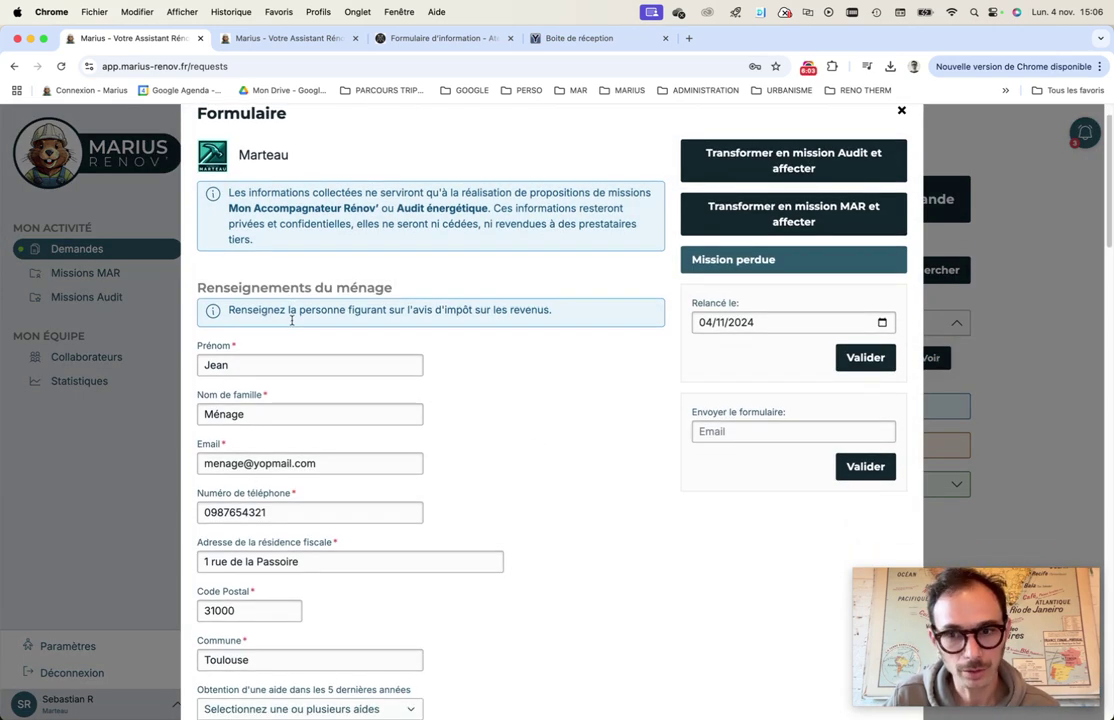
{"action": "scroll", "coordinate": [288, 325], "scroll_direction": "down", "scroll_amount": 1}
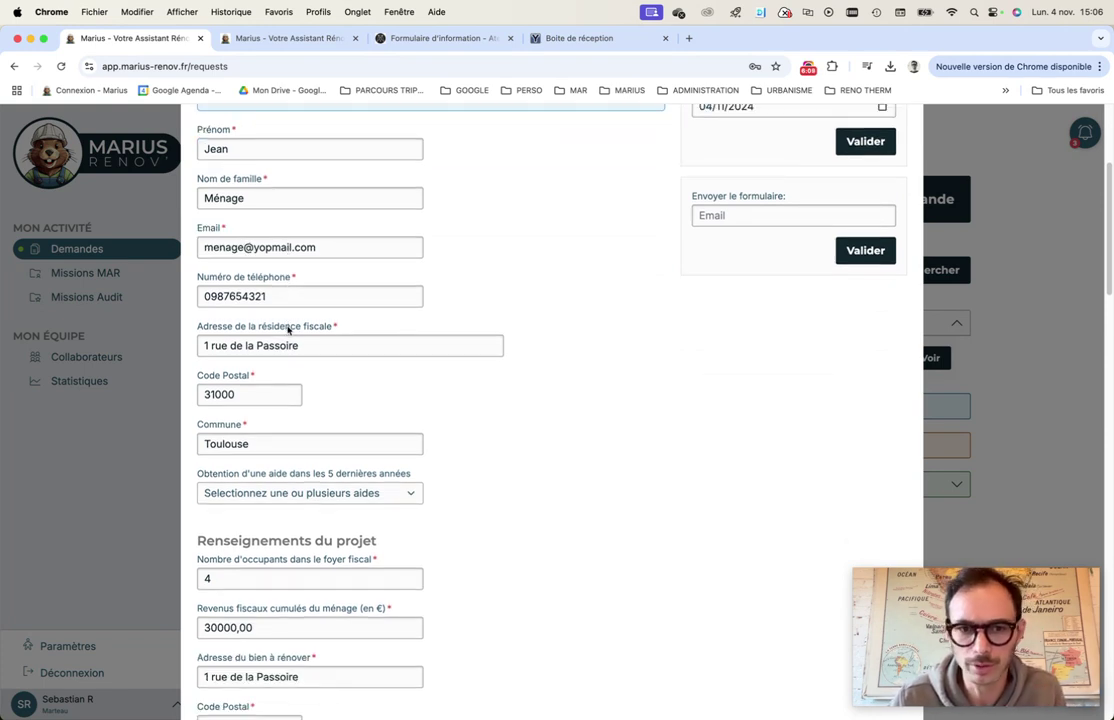
{"action": "scroll", "coordinate": [292, 284], "scroll_direction": "down", "scroll_amount": 3}
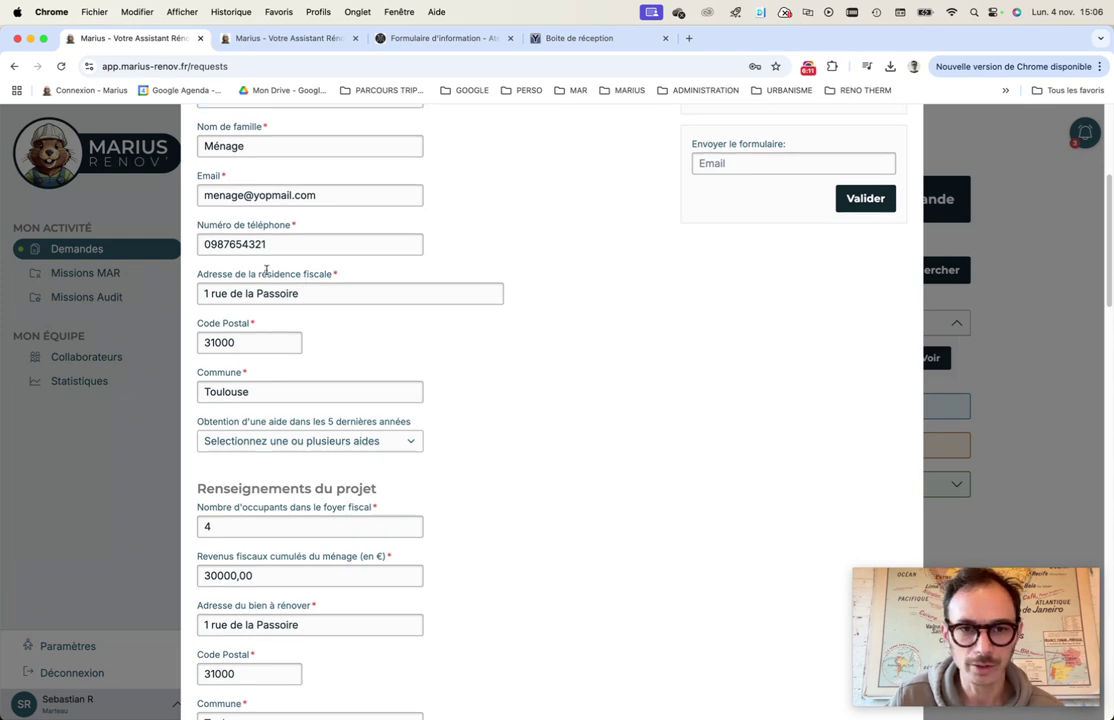
{"action": "scroll", "coordinate": [311, 383], "scroll_direction": "down", "scroll_amount": 4}
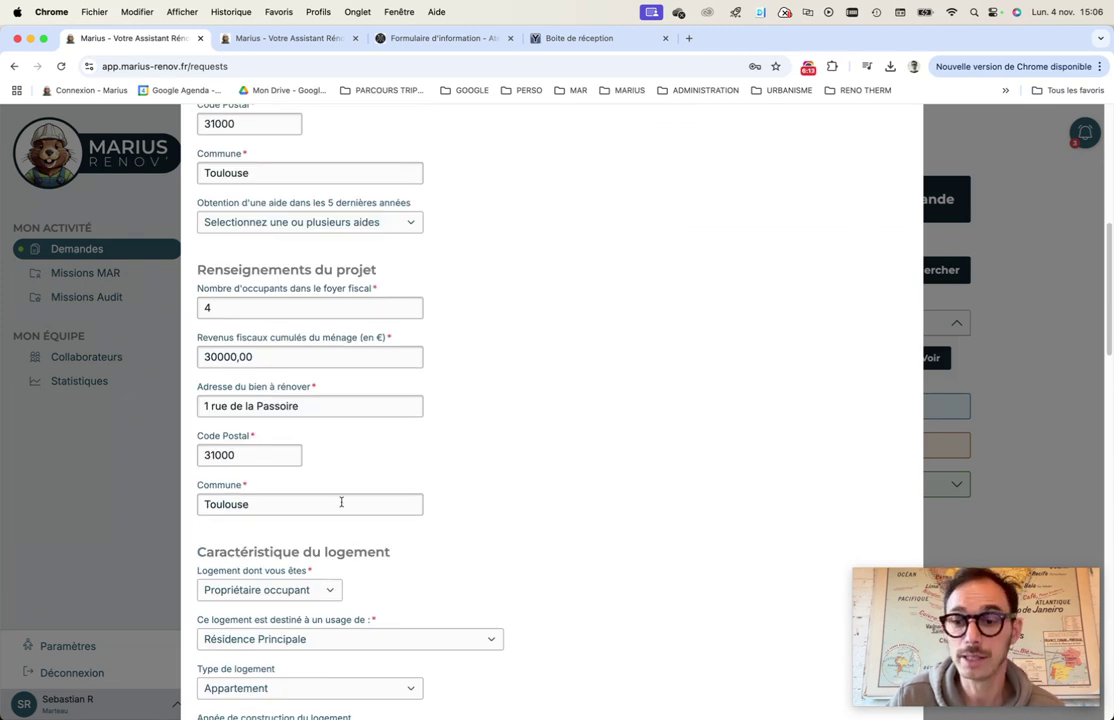
{"action": "scroll", "coordinate": [320, 360], "scroll_direction": "down", "scroll_amount": 5}
{"action": "scroll", "coordinate": [340, 360], "scroll_direction": "down", "scroll_amount": 5}
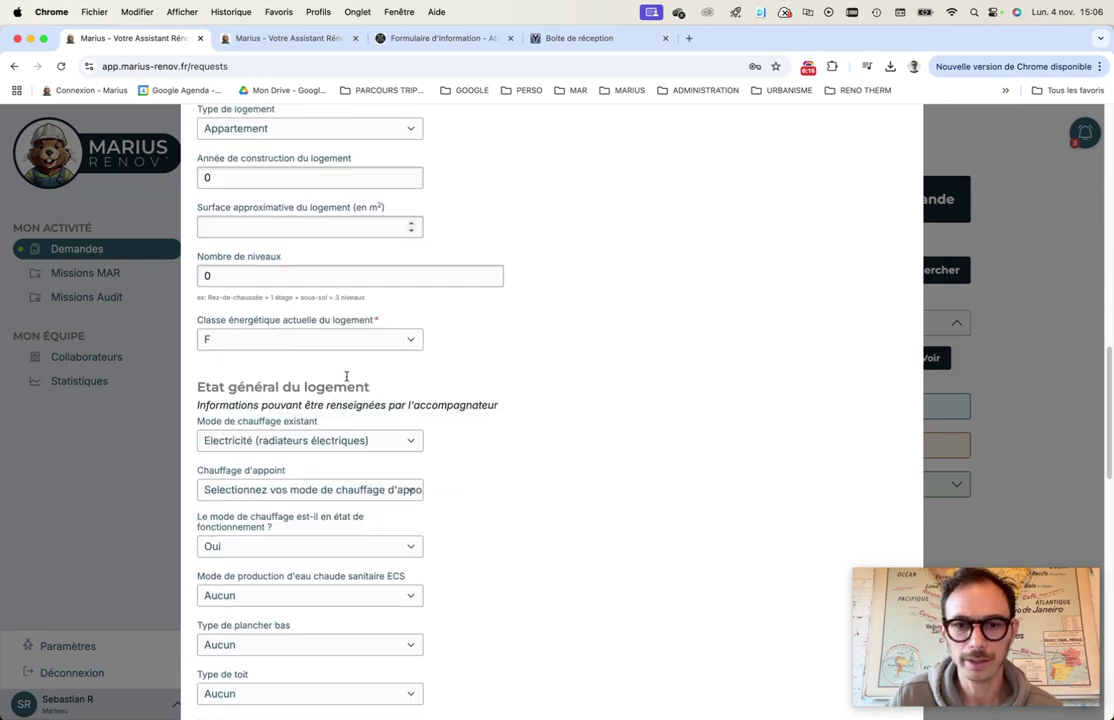
{"action": "scroll", "coordinate": [403, 400], "scroll_direction": "up", "scroll_amount": 15}
{"action": "scroll", "coordinate": [403, 432], "scroll_direction": "up", "scroll_amount": 3}
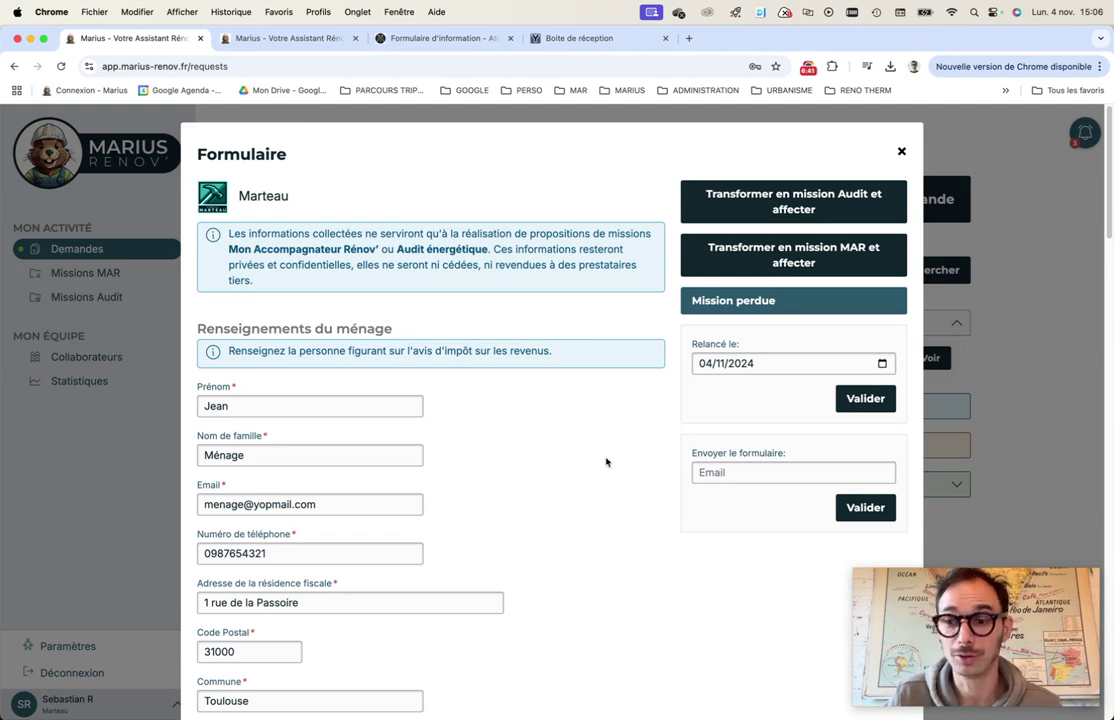
{"action": "left_click", "coordinate": [881, 365]}
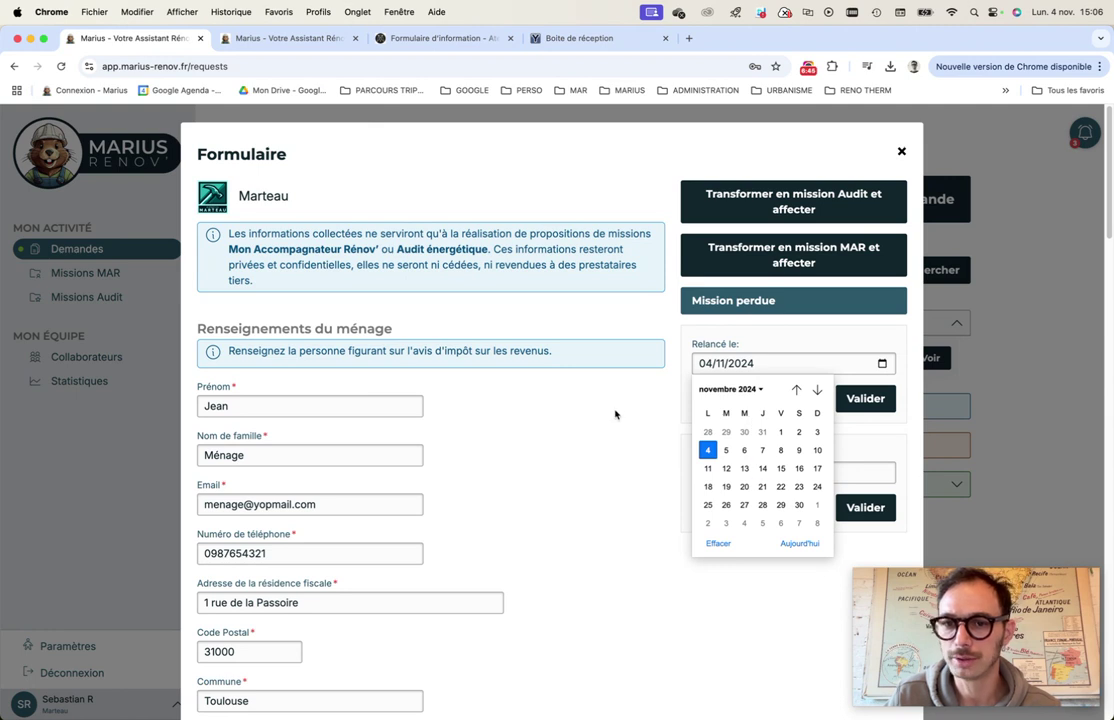
{"action": "left_click", "coordinate": [667, 391]}
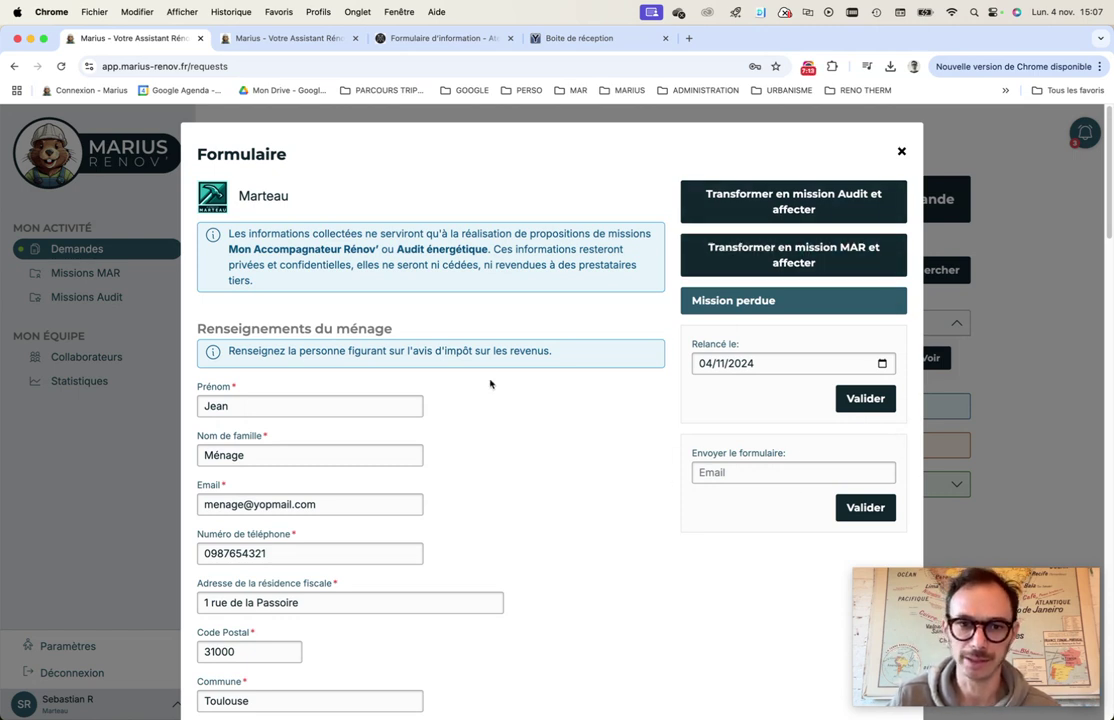
Convert the request into a MAR mission, assign it to the listed demo user and acknowledge the mission launch
{"action": "left_click", "coordinate": [741, 262]}
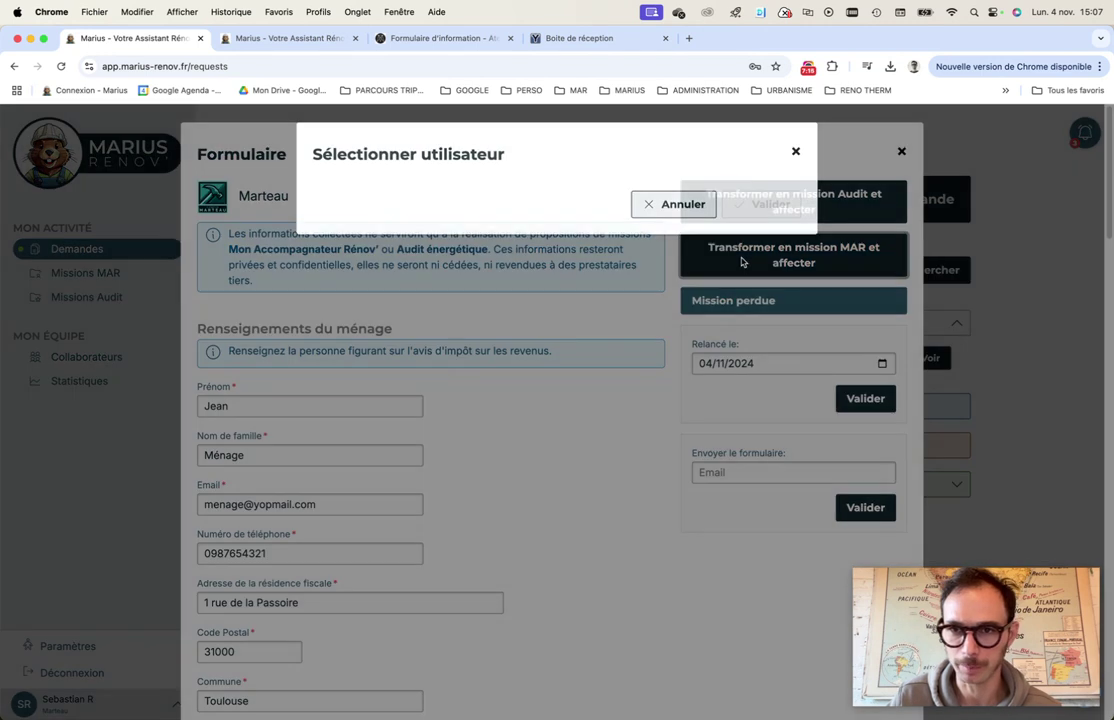
{"action": "left_click", "coordinate": [325, 260]}
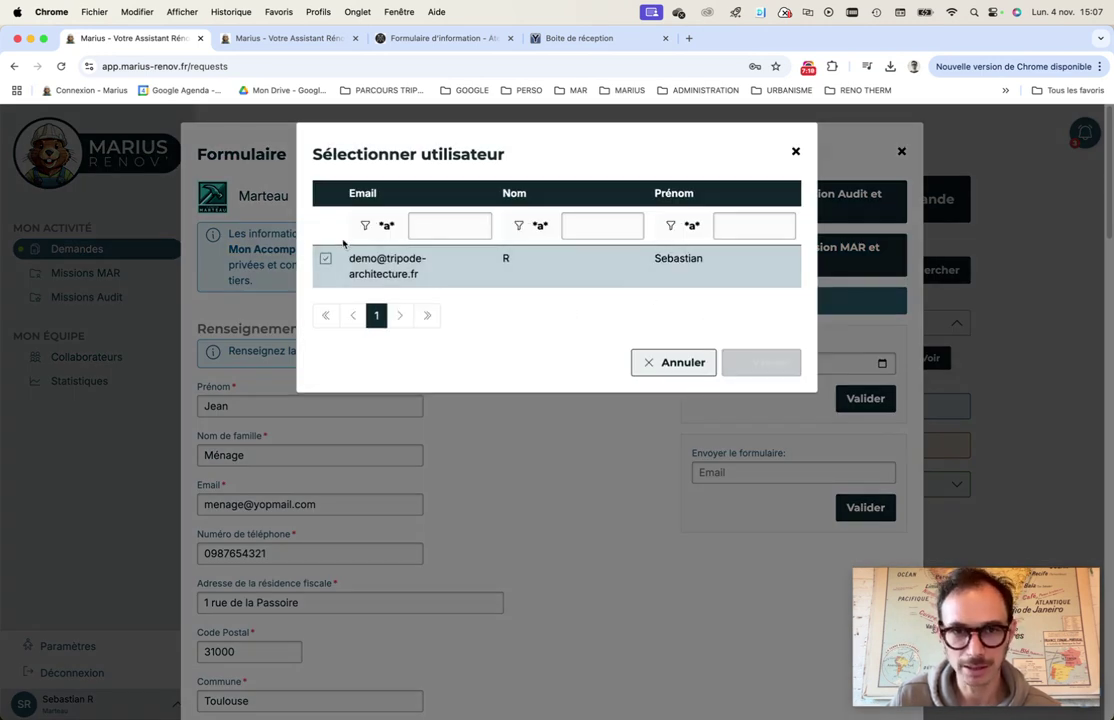
{"action": "left_click", "coordinate": [745, 363]}
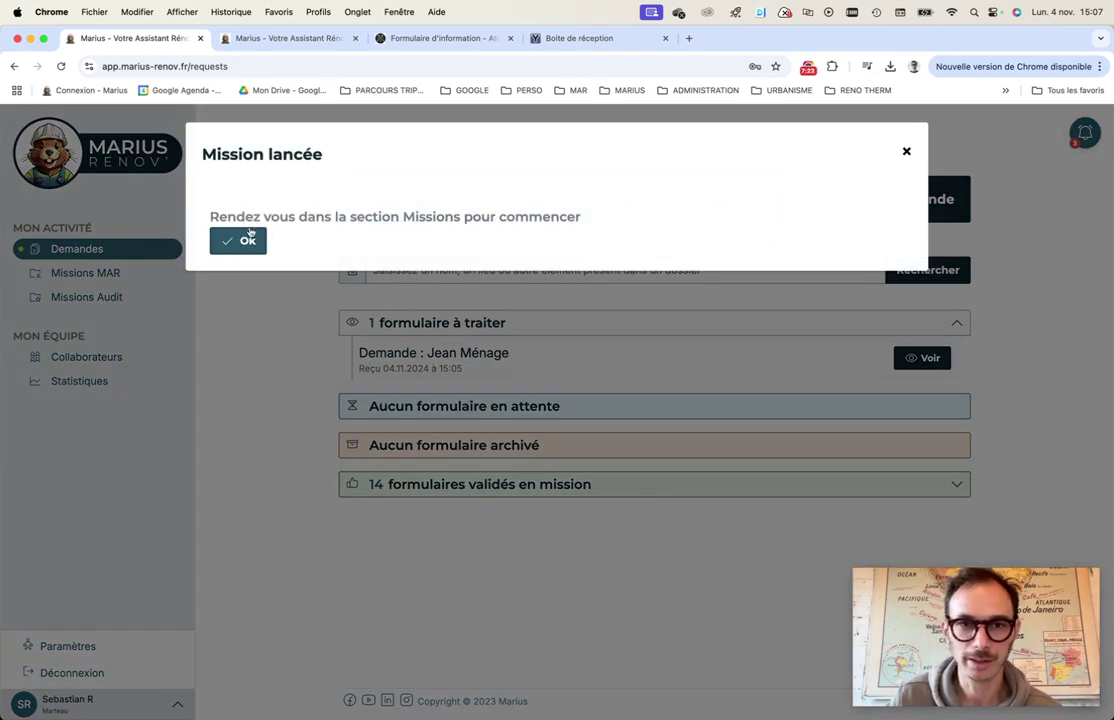
{"action": "left_click", "coordinate": [245, 238]}
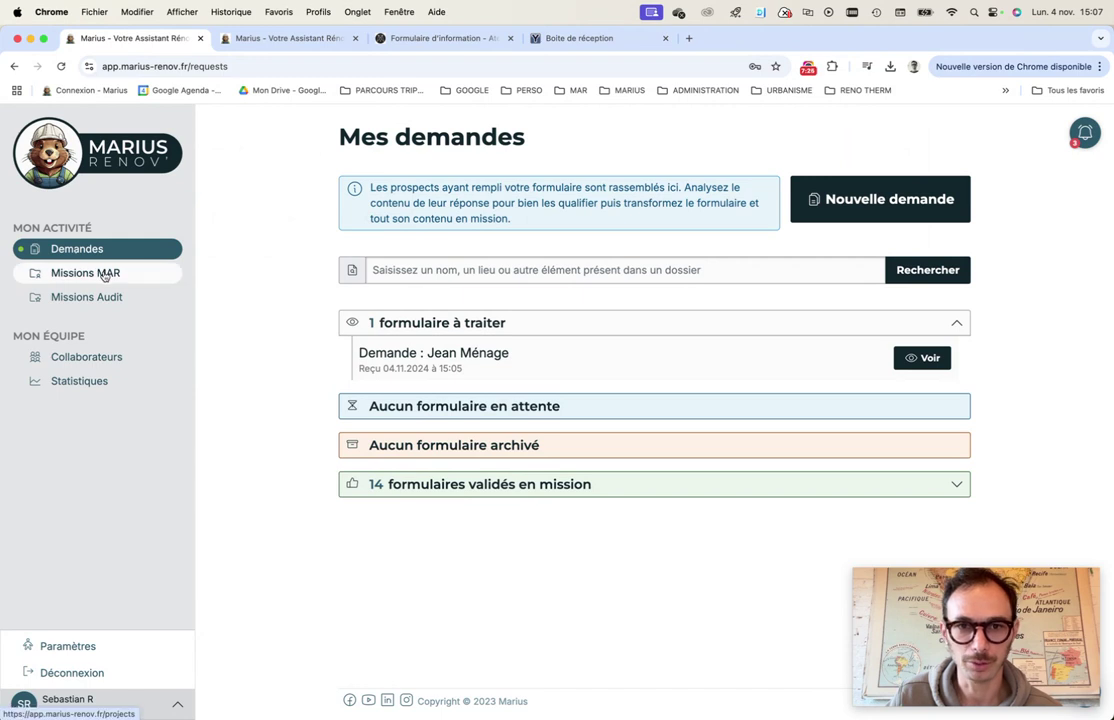
Show the MAR missions and expand the group of missions requiring attention
{"action": "left_click", "coordinate": [104, 274]}
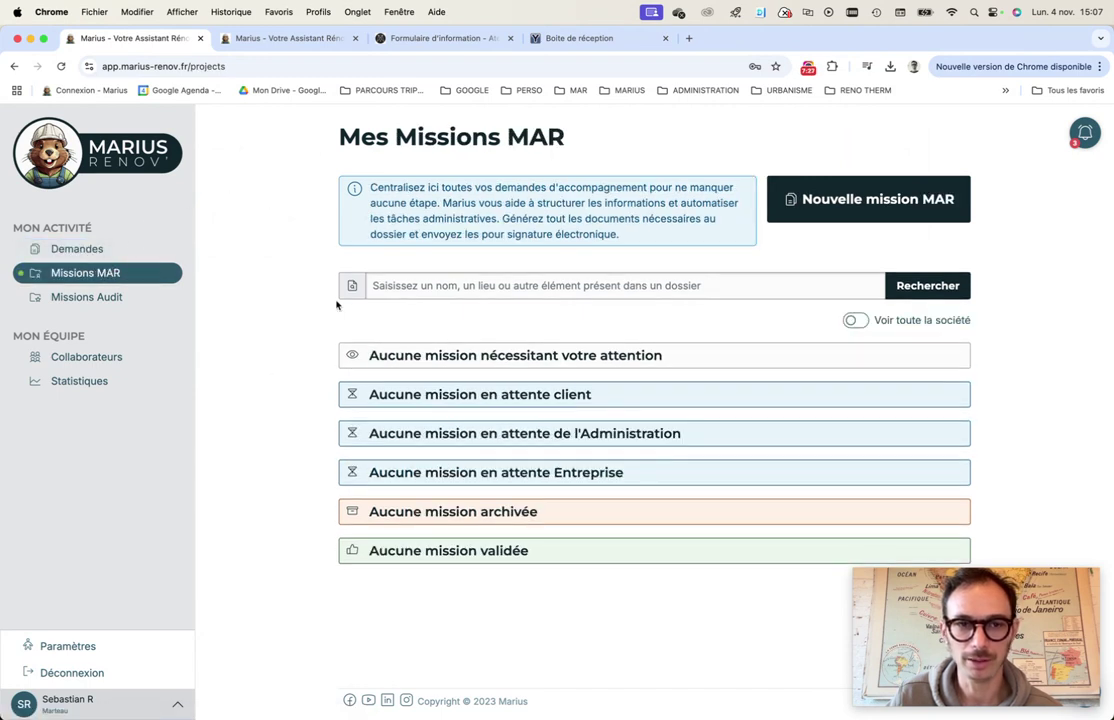
{"action": "left_click", "coordinate": [348, 354]}
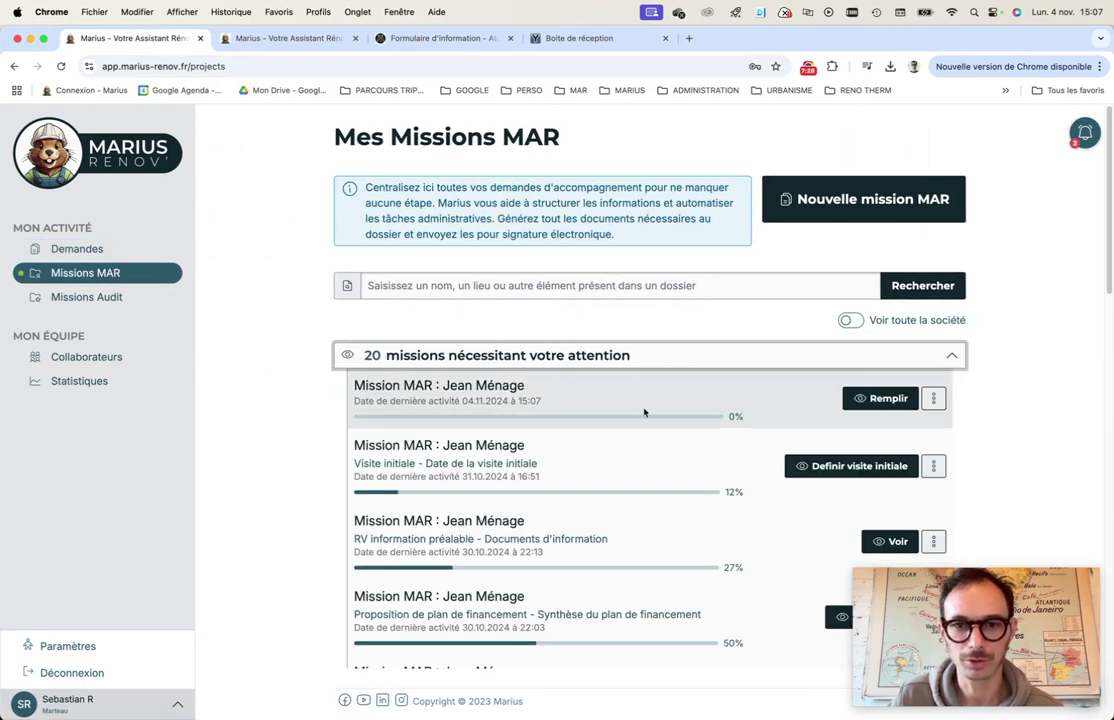